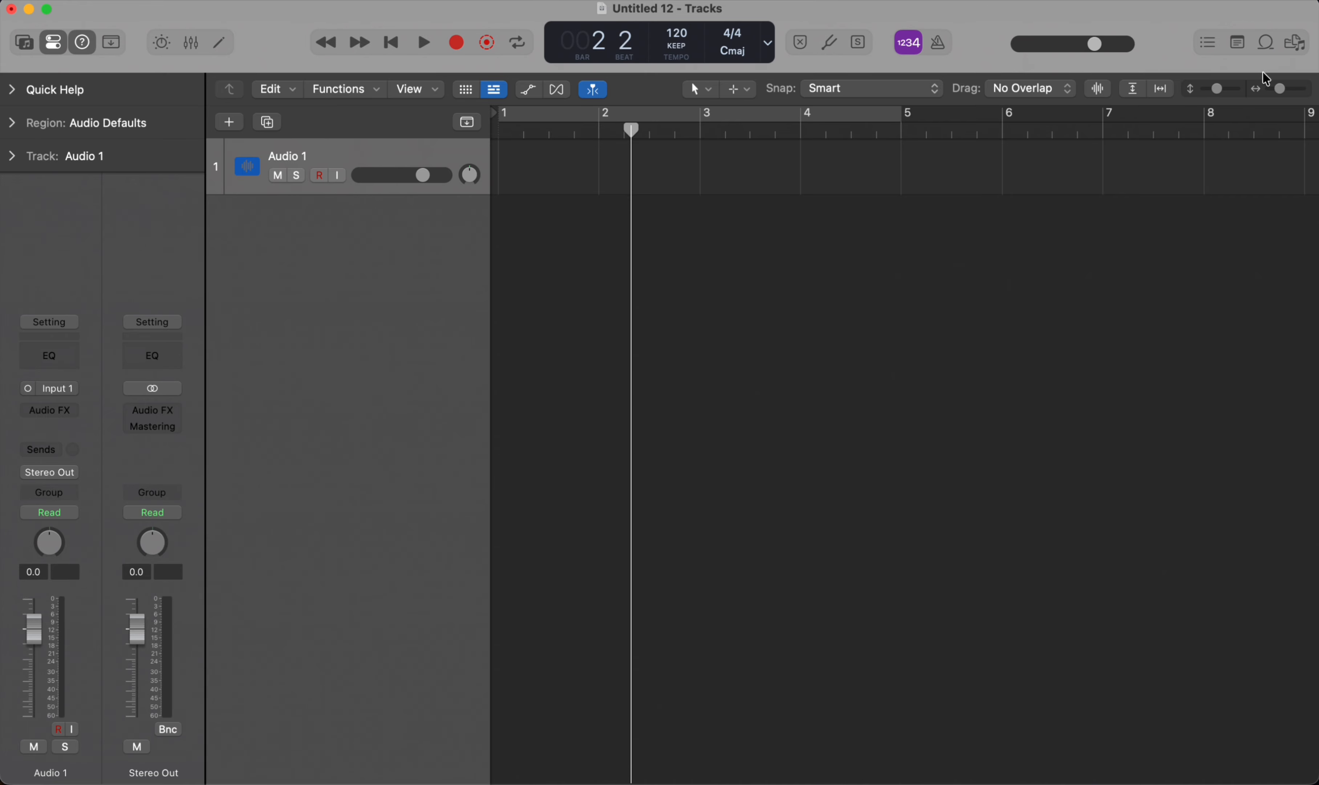
# Preview vocal Apple Loops and add the Ava Heatwave Ad Lib loop to a new track at bar 1.
pyautogui.click(1266, 42)
pyautogui.click(1060, 459)
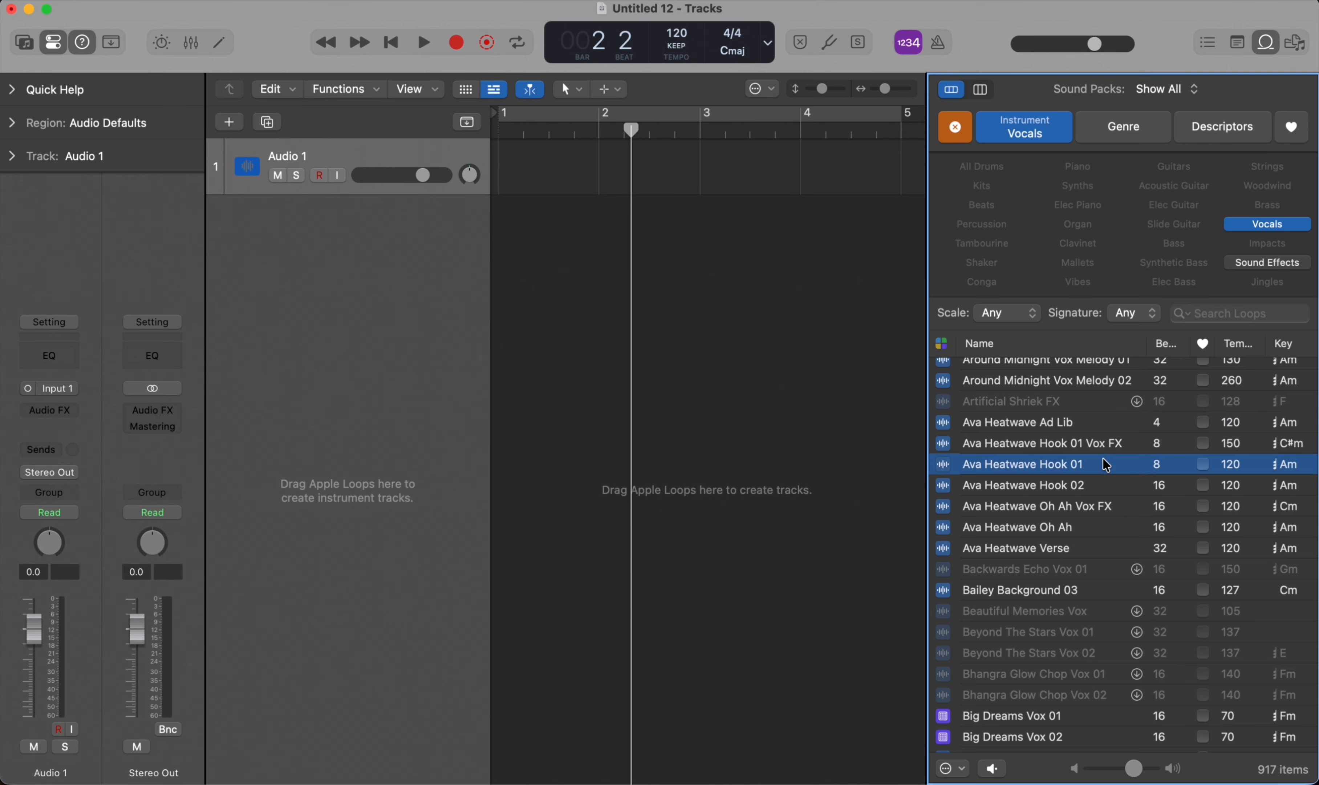
pyautogui.click(1062, 446)
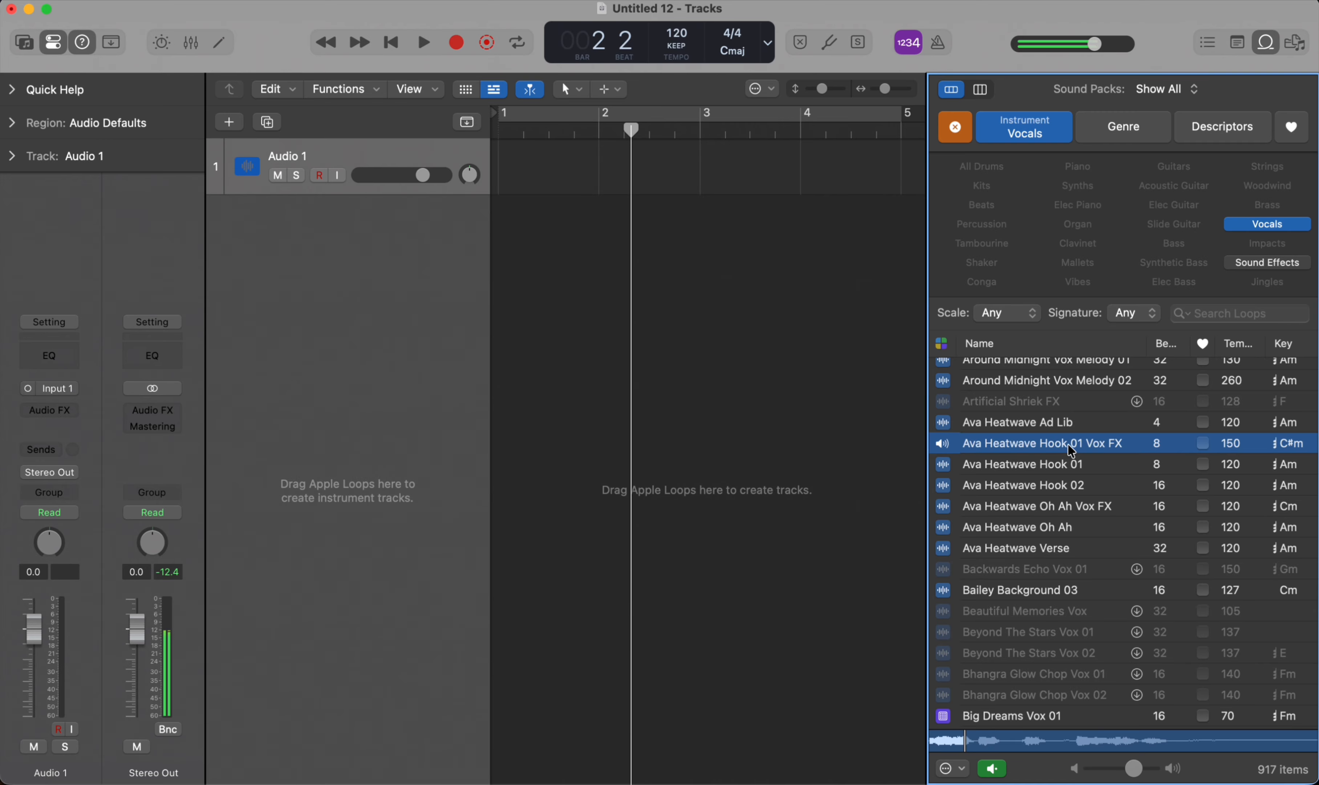
pyautogui.click(1033, 428)
pyautogui.moveTo(1048, 428); pyautogui.dragTo(538, 309)
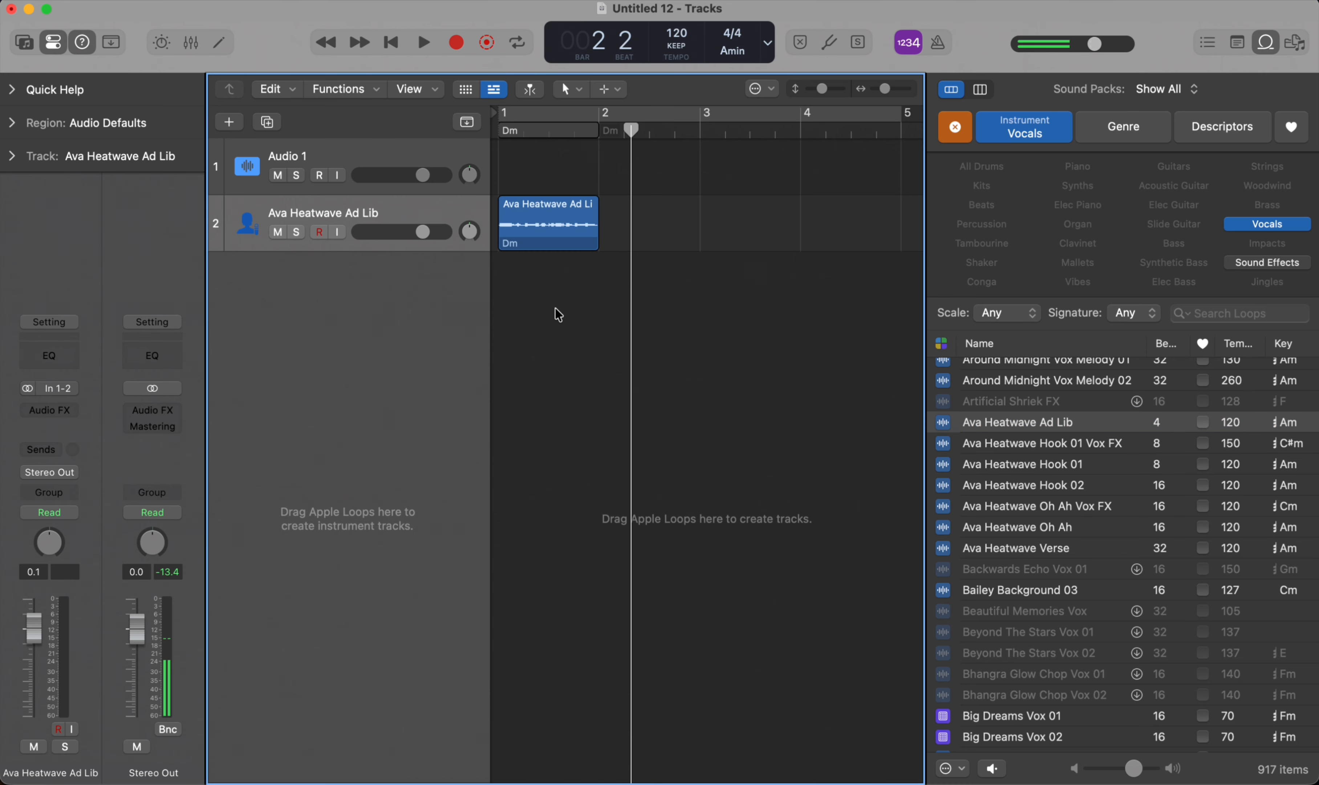
# Close the loop browser and play the Ava Heatwave Ad Lib region from the project start.
pyautogui.press('Return')
pyautogui.press('o')
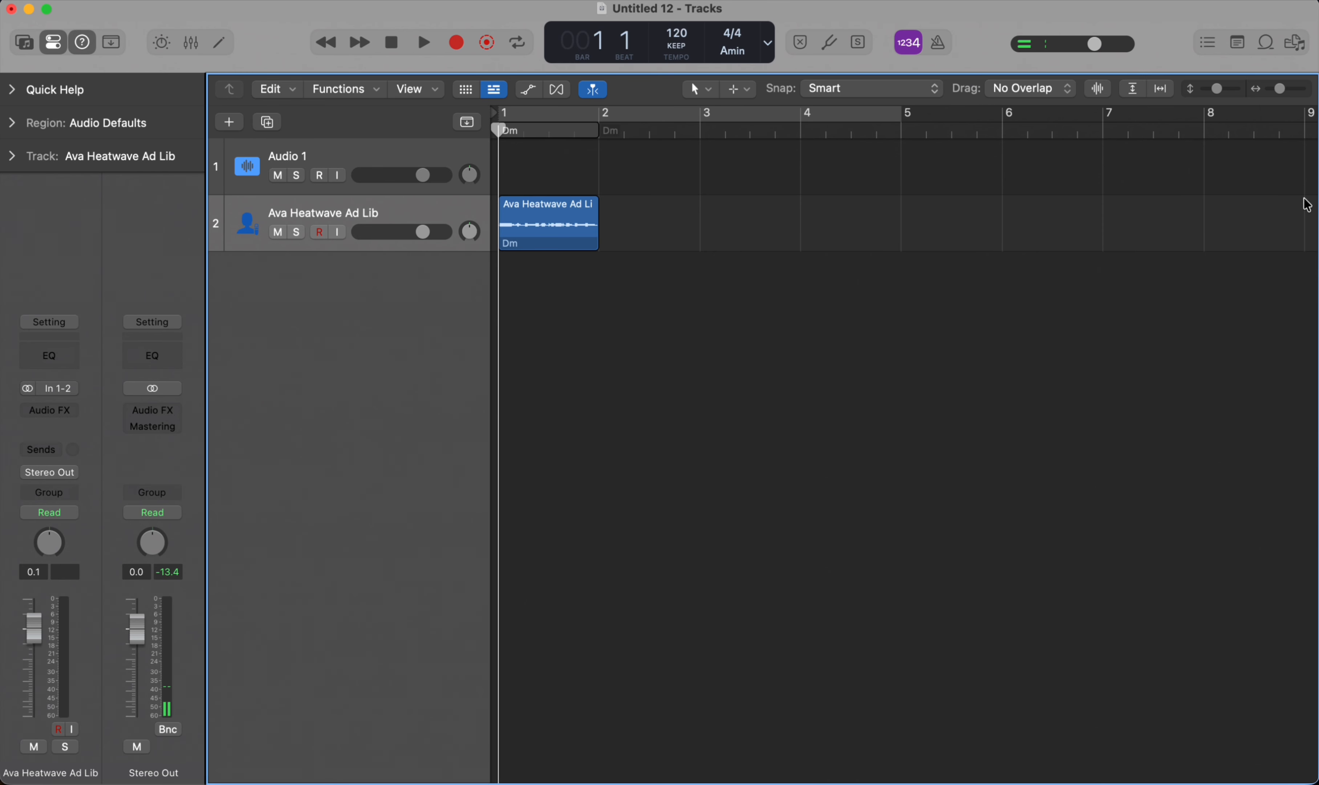
pyautogui.press('space')
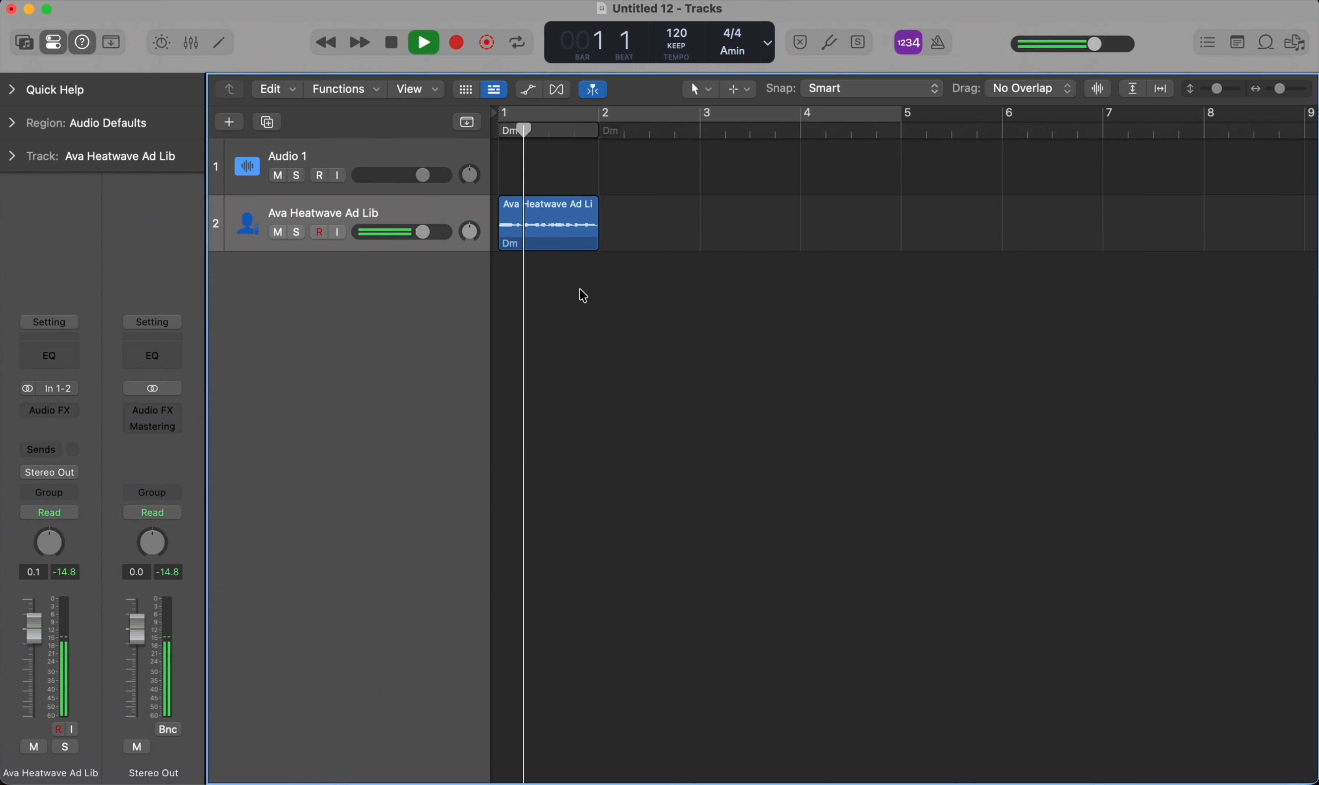
pyautogui.press('space')
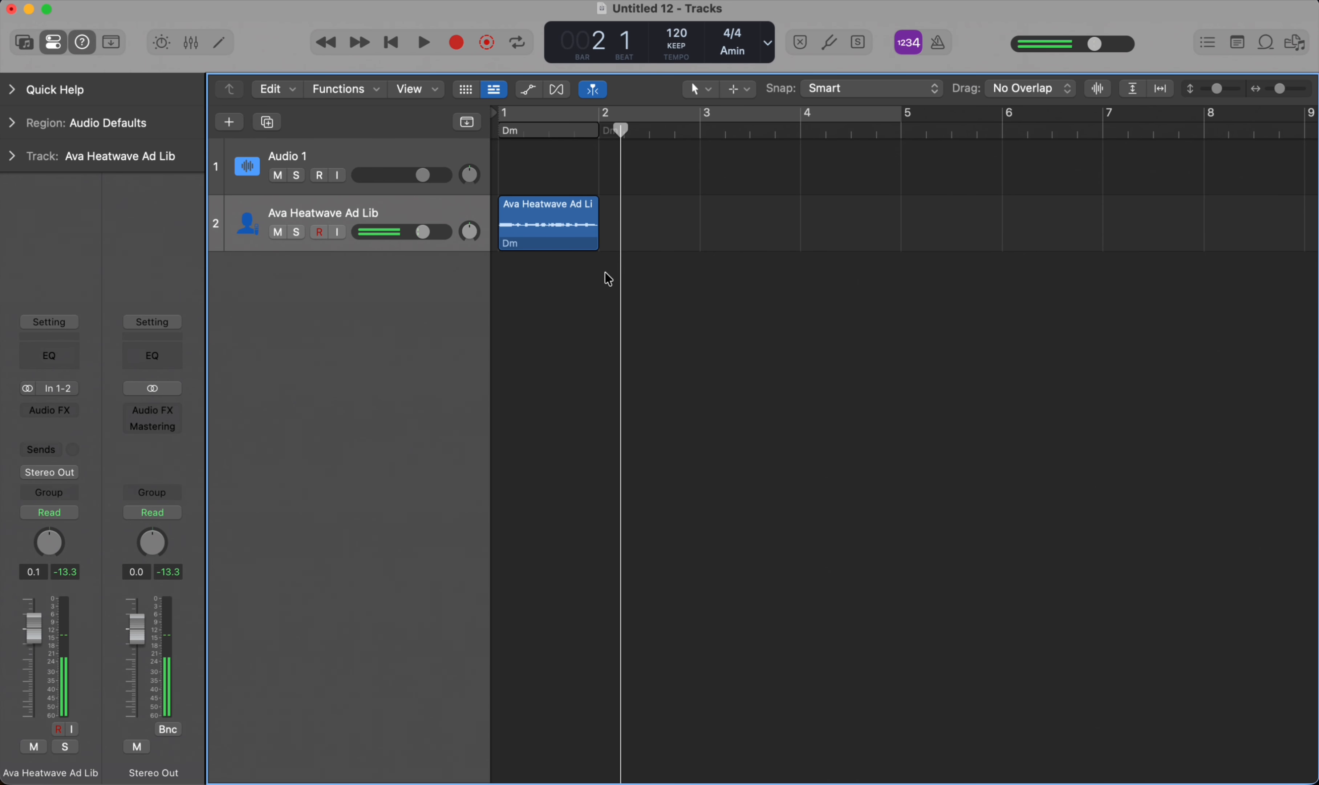
pyautogui.press('Return')
# Insert the Quantec Room Simulator reverb directly on the Ava Heatwave Ad Lib track and position its window below the tracks.
pyautogui.click(401, 208)
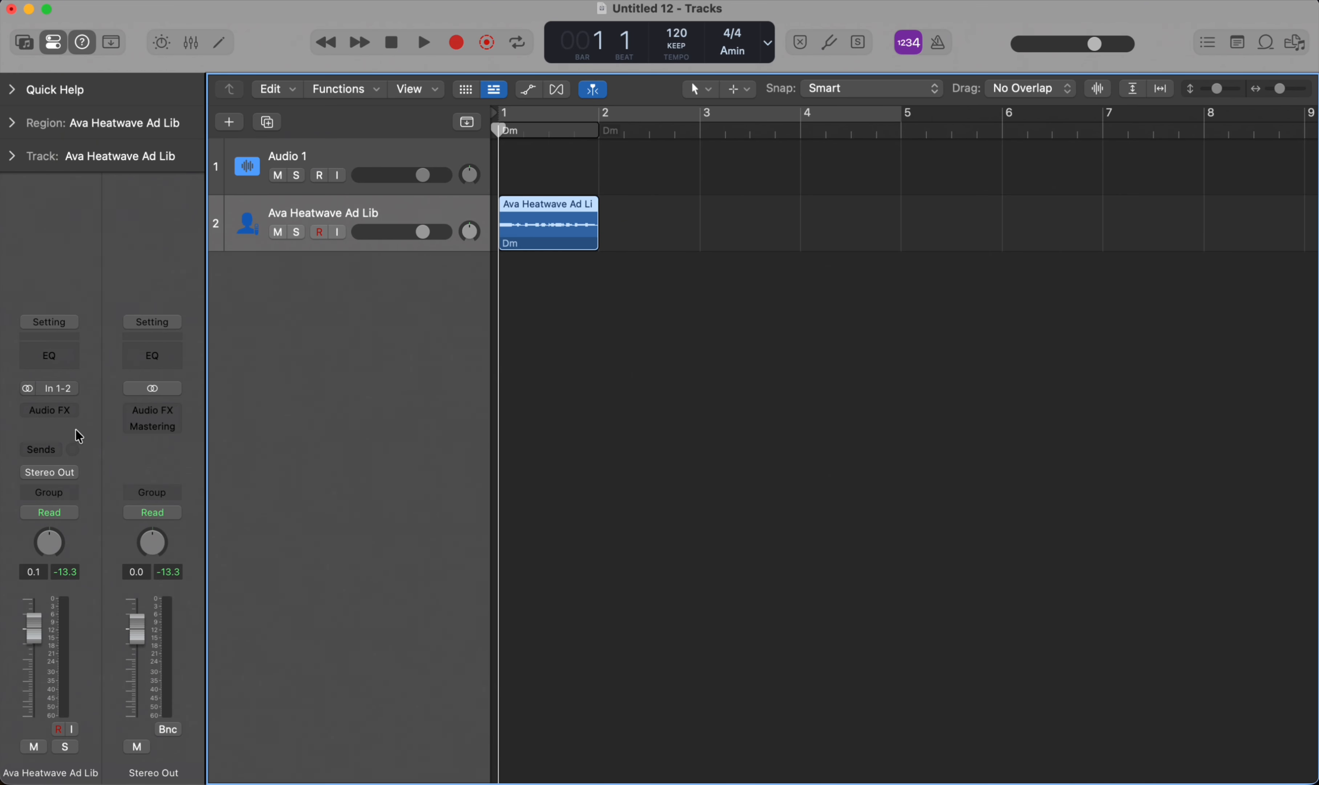
pyautogui.click(54, 412)
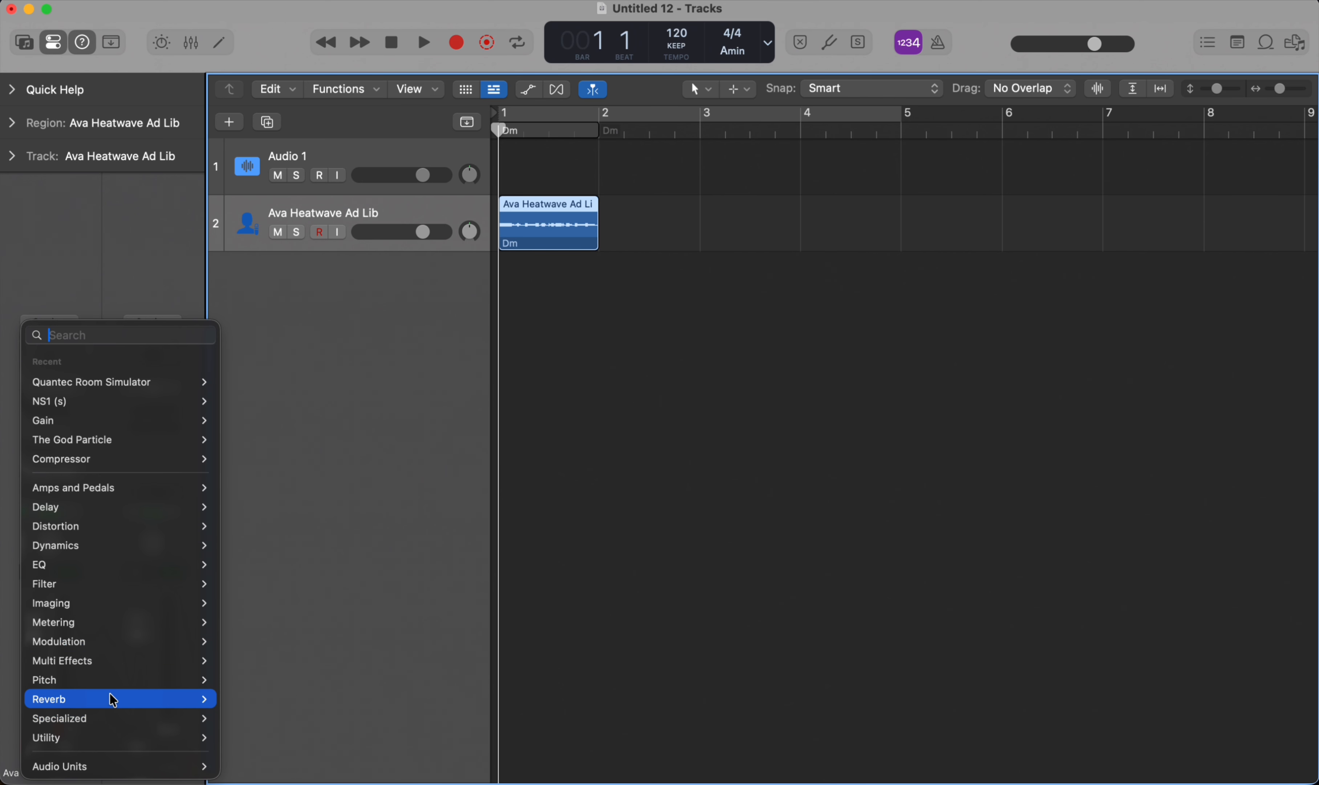
pyautogui.moveTo(110, 698)
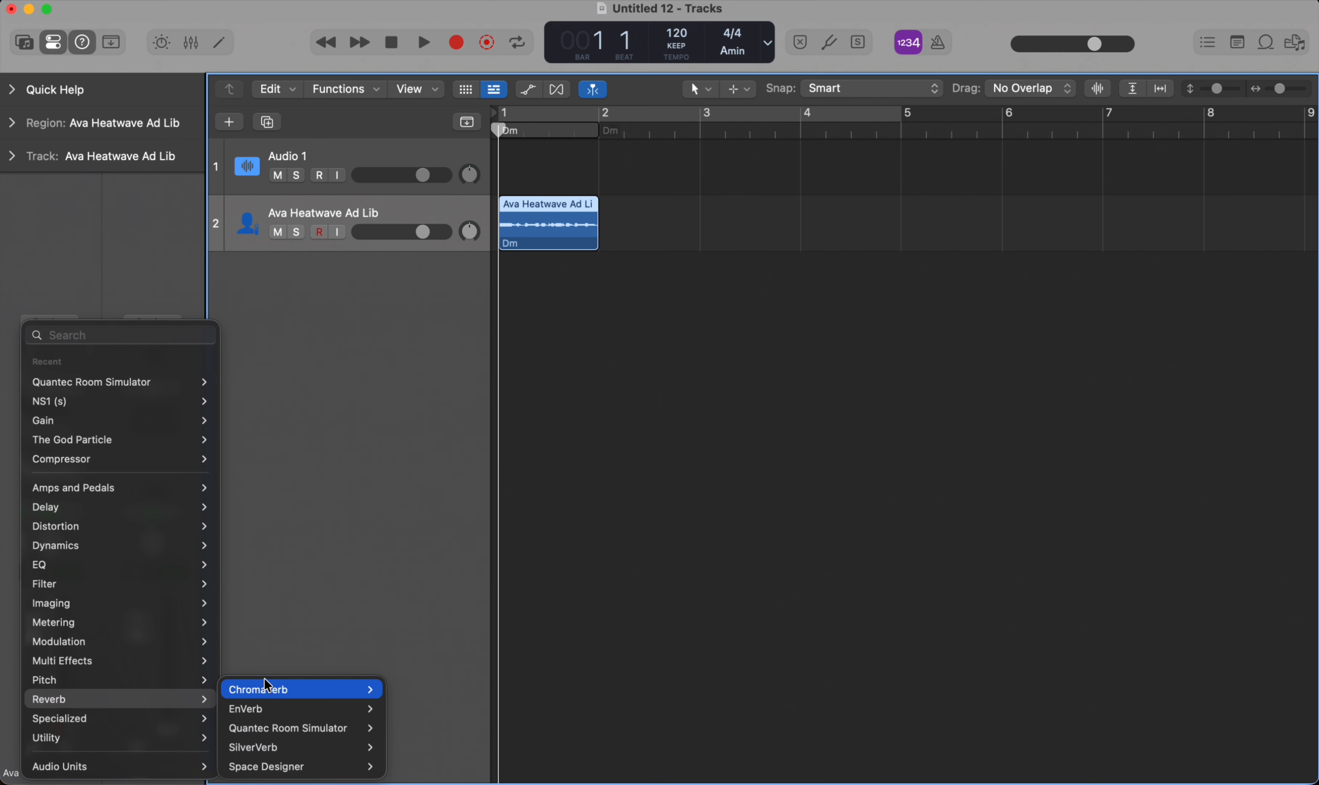
pyautogui.click(278, 728)
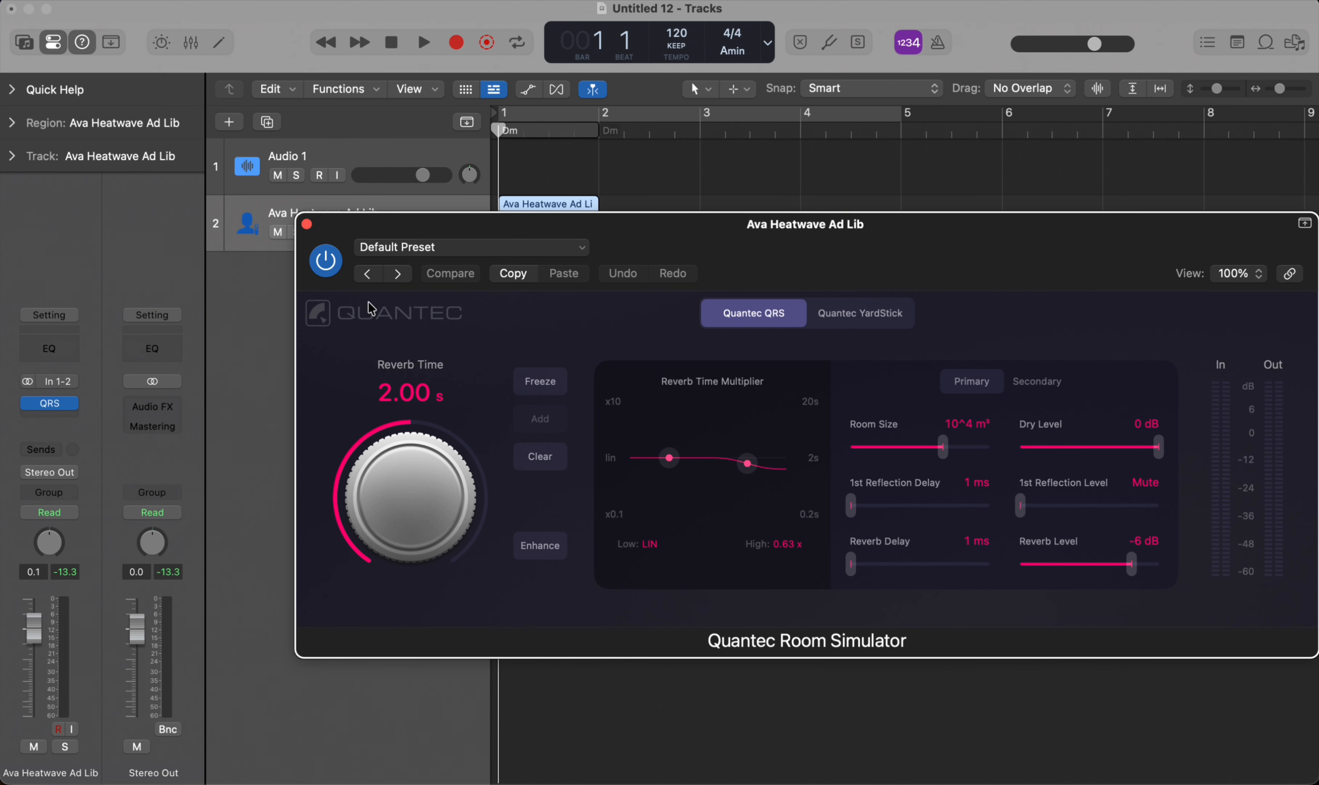
pyautogui.moveTo(621, 238); pyautogui.dragTo(615, 341)
# Play the ad lib with the reverb enabled, bypassed and enabled again to compare the sound.
pyautogui.press('space')
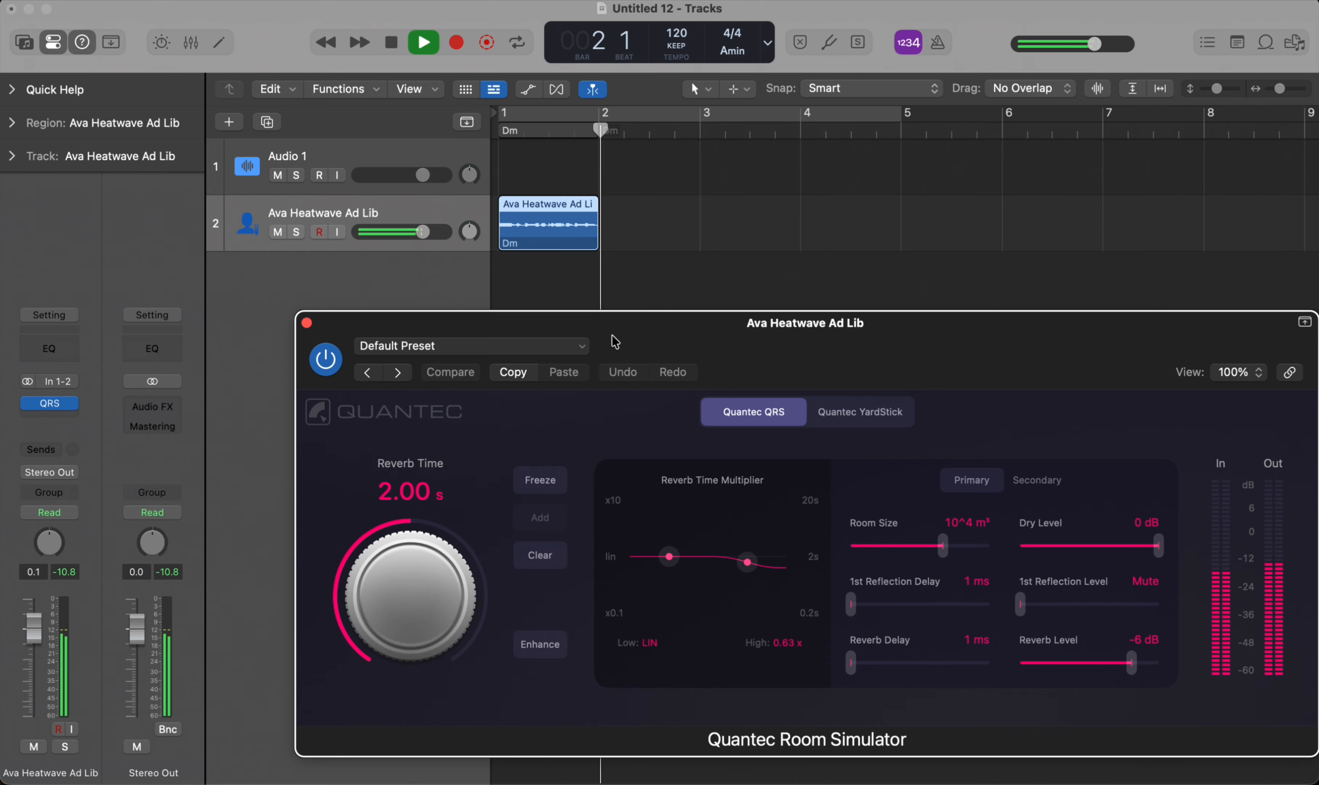
pyautogui.press('space')
pyautogui.click(325, 360)
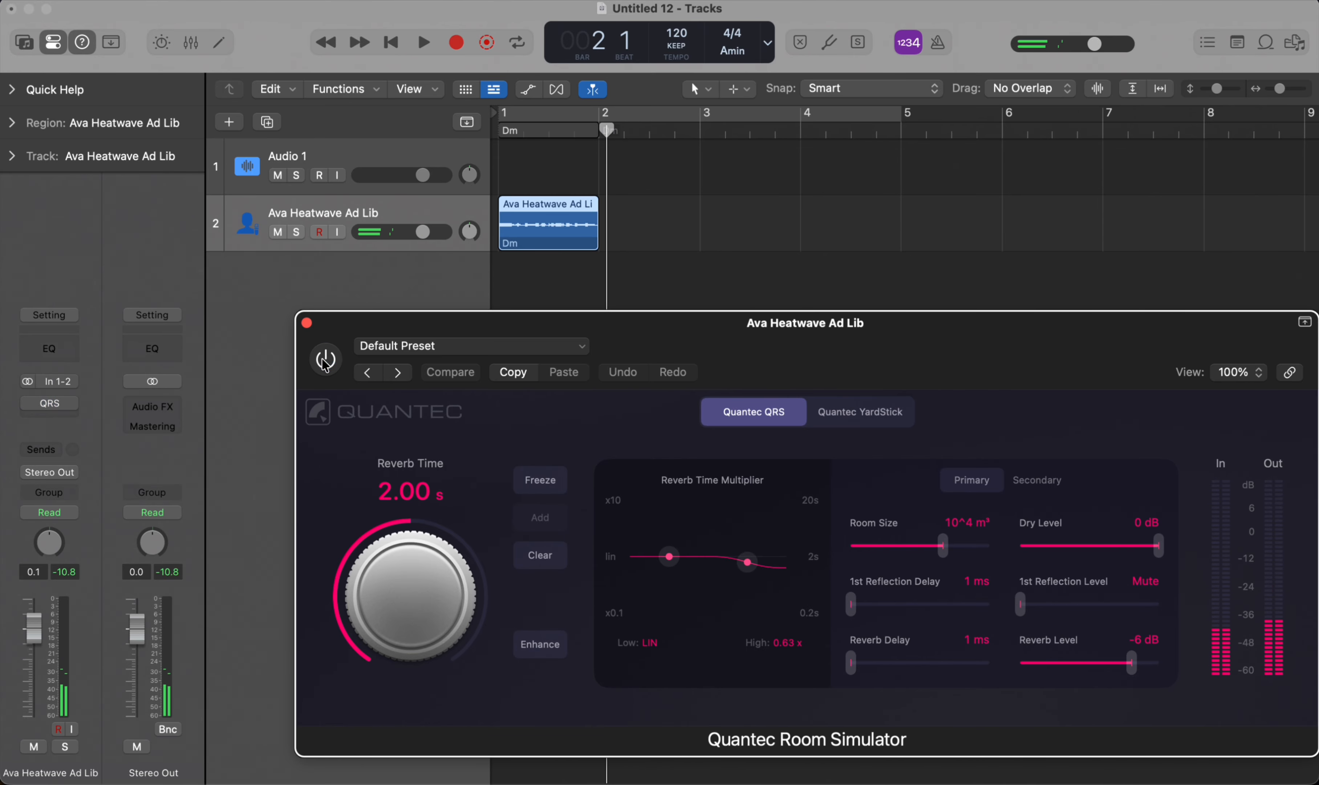
pyautogui.press('Return')
pyautogui.press('space')
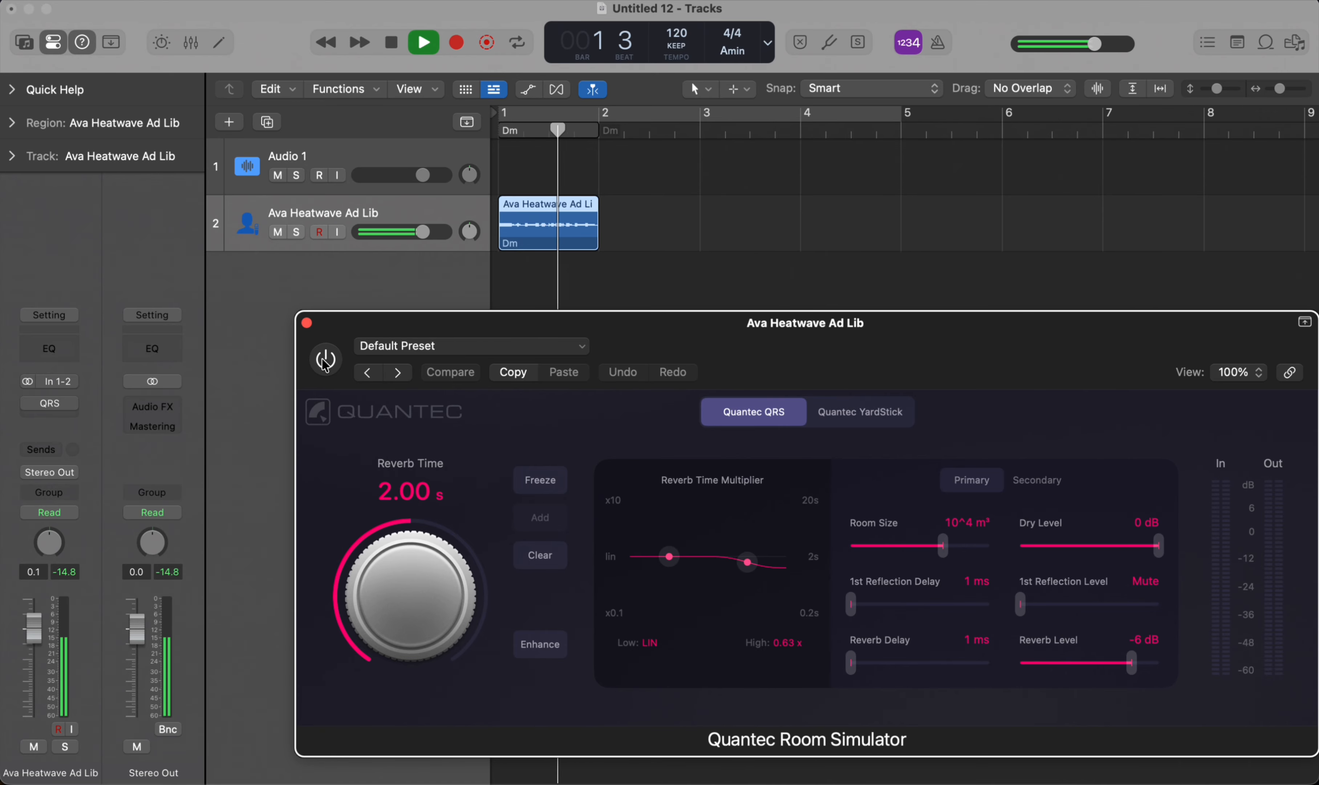
pyautogui.press('space')
pyautogui.press('Return')
pyautogui.click(325, 359)
pyautogui.press('space')
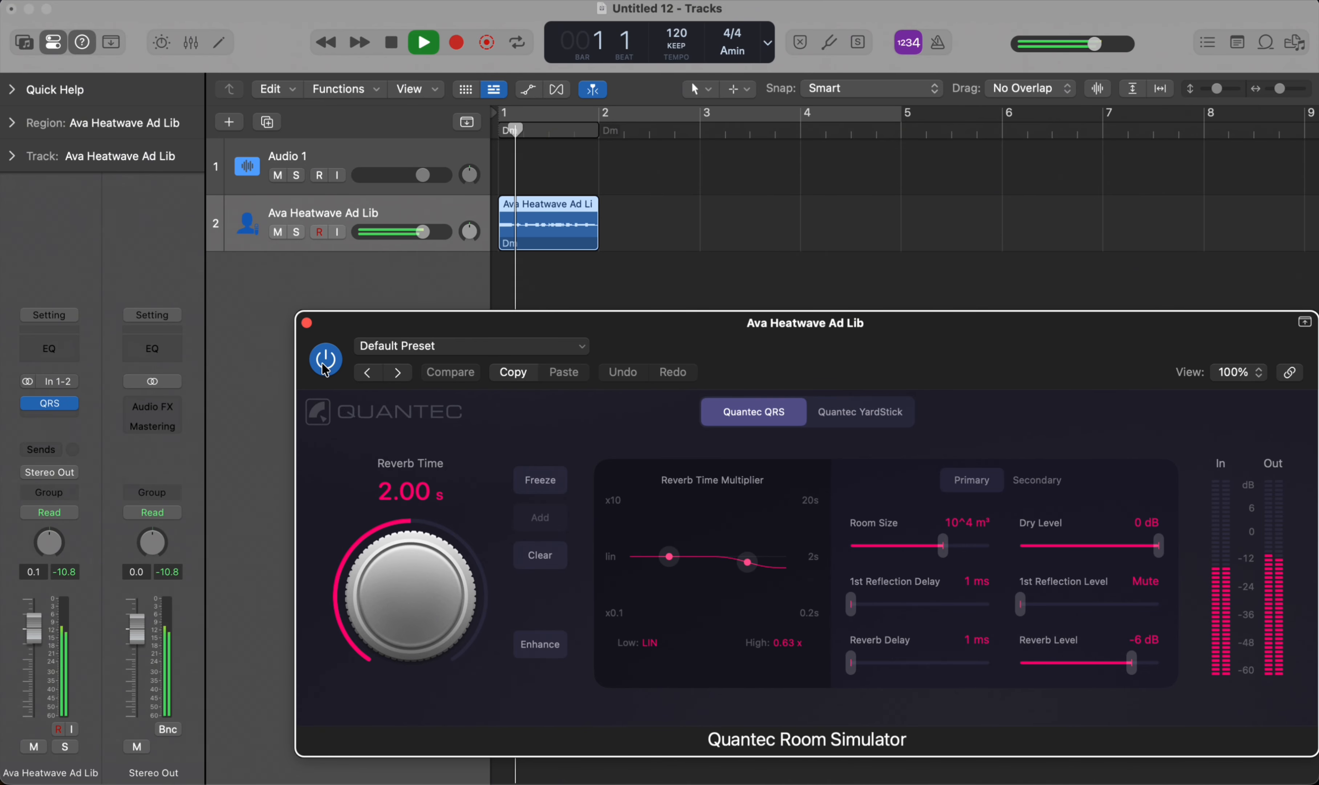
pyautogui.press('space')
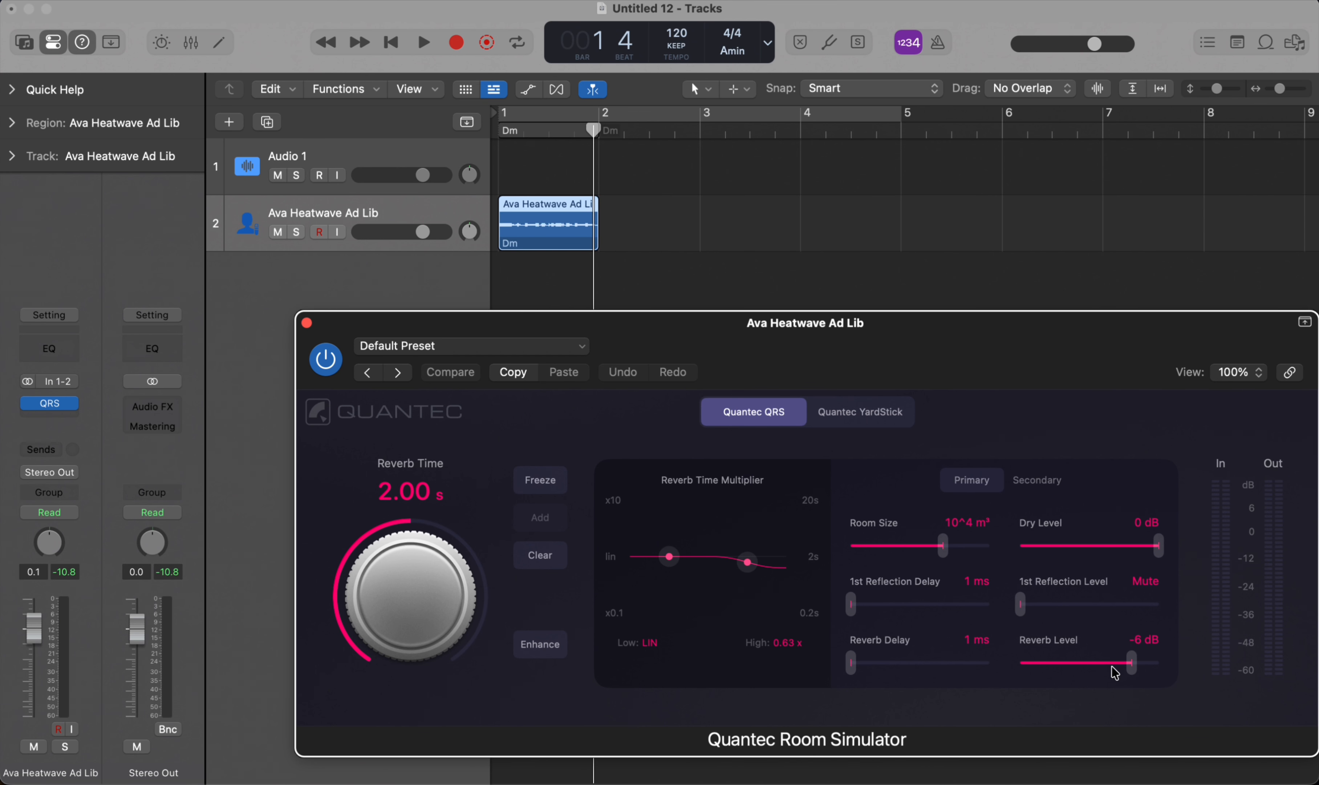
# Set the Quantec reverb's Reverb Level to -9 dB and close the plug-in window.
pyautogui.moveTo(1131, 662)
pyautogui.mouseDown()
pyautogui.moveTo(1058, 663)
pyautogui.moveTo(1117, 662)
pyautogui.mouseUp()
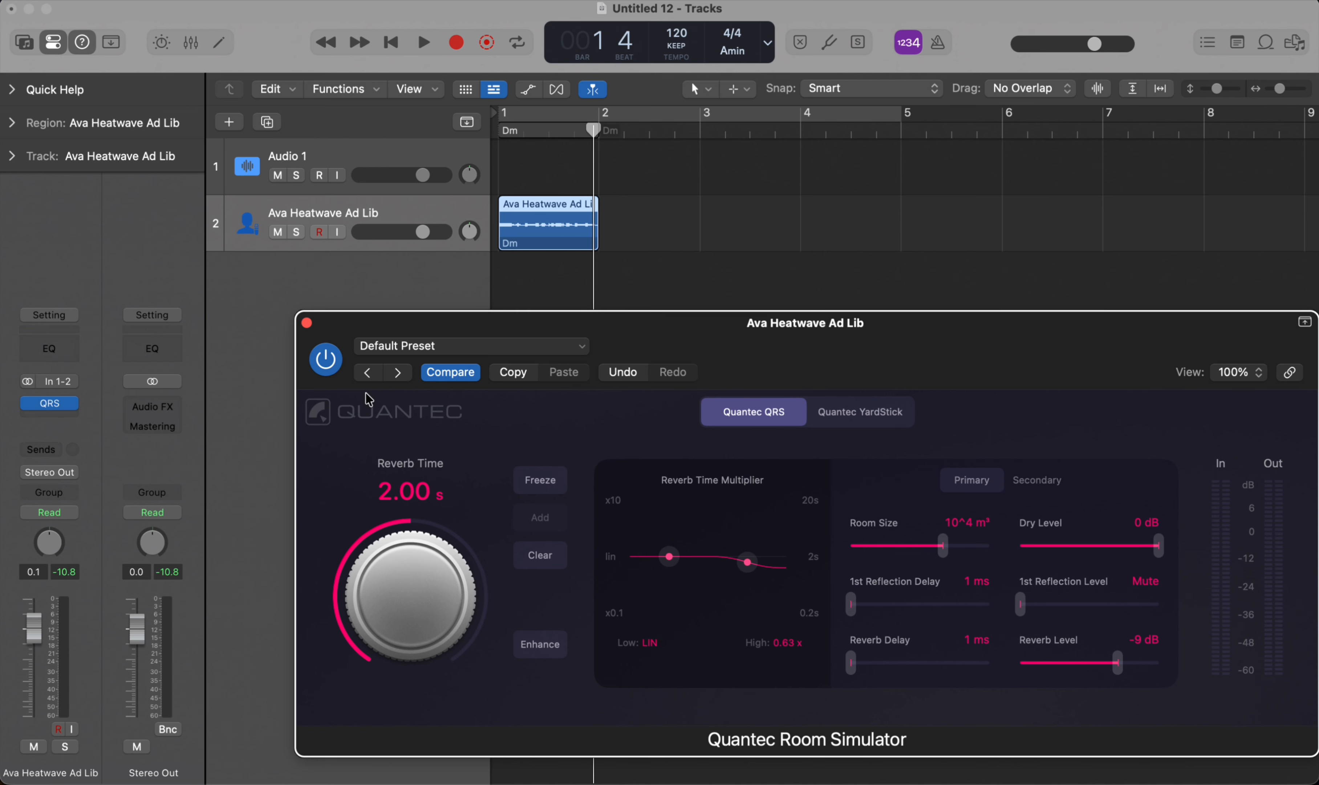
pyautogui.click(307, 323)
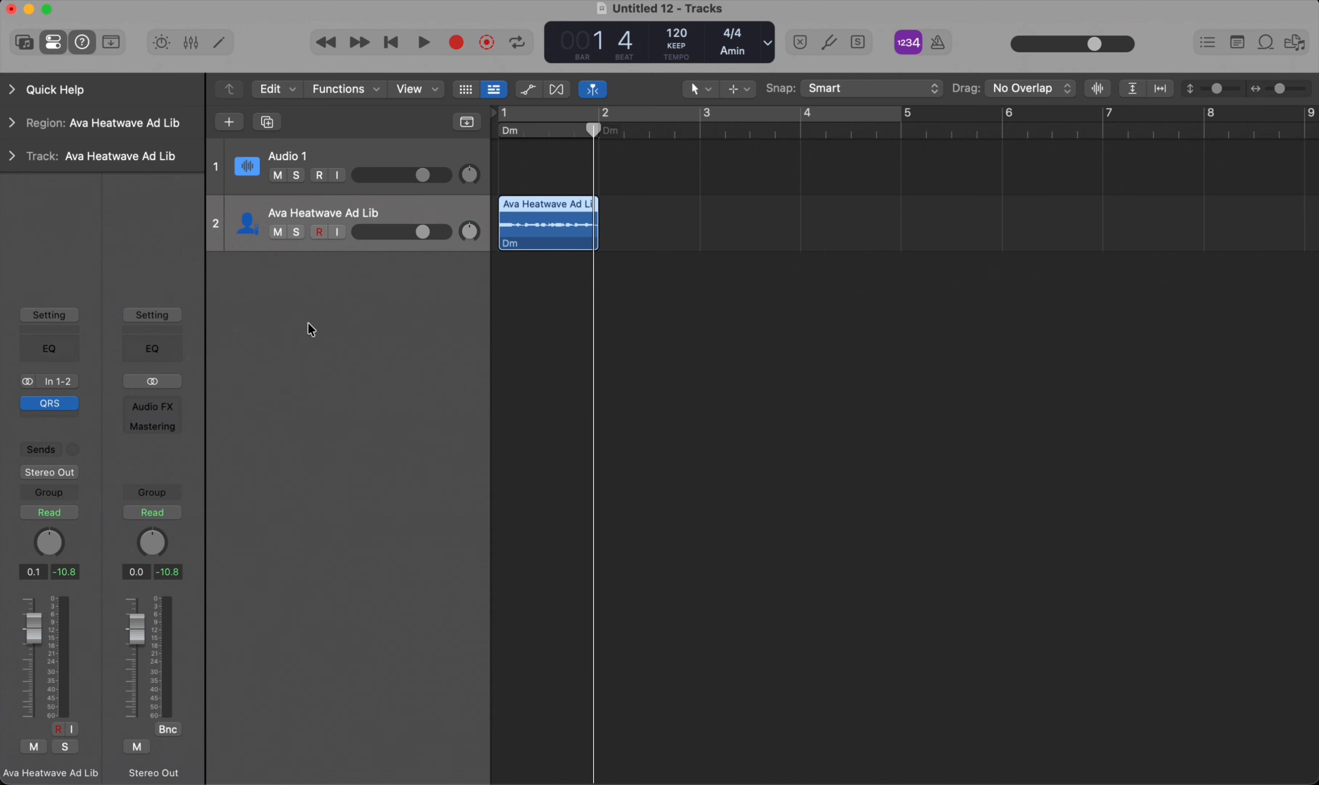
# Remove the Quantec Room Simulator from the Ava Heatwave Ad Lib track's effect slot.
pyautogui.click(75, 413)
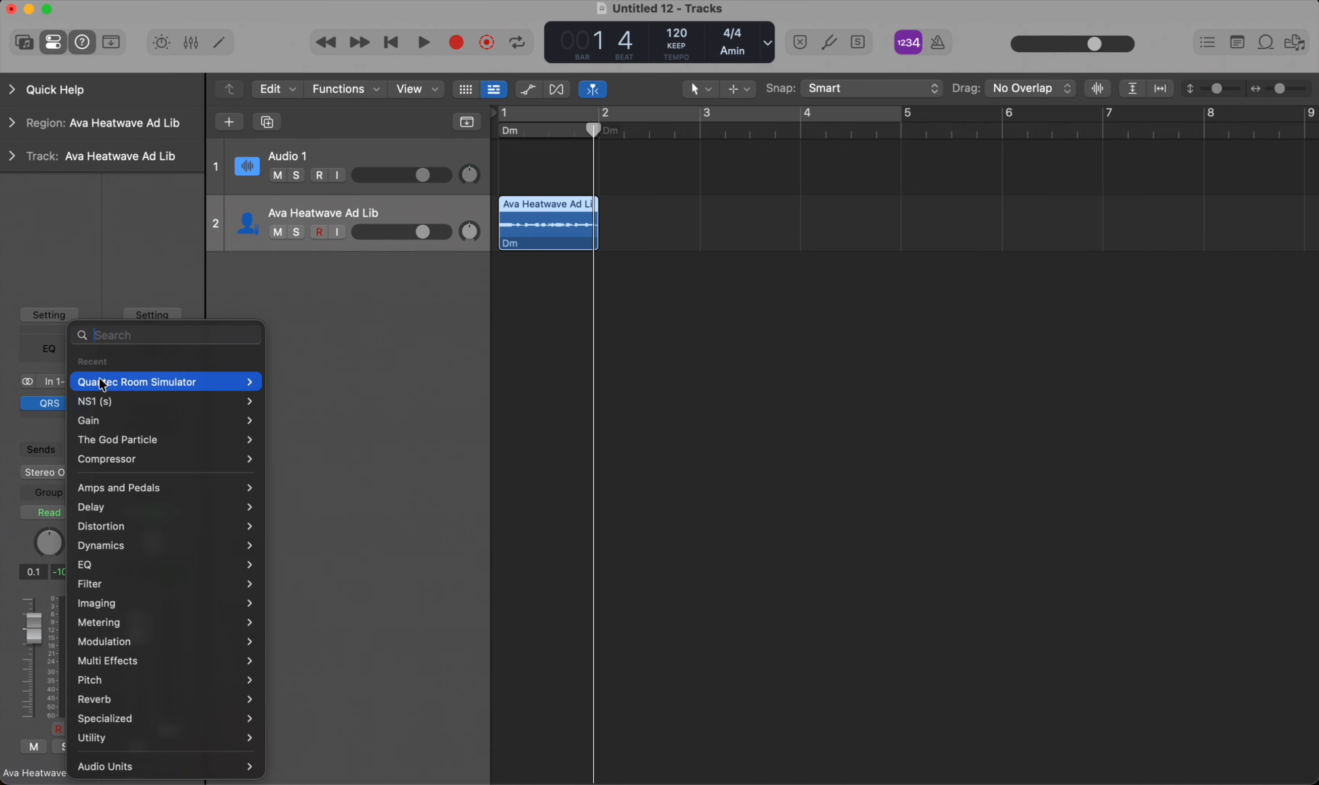
pyautogui.click(269, 359)
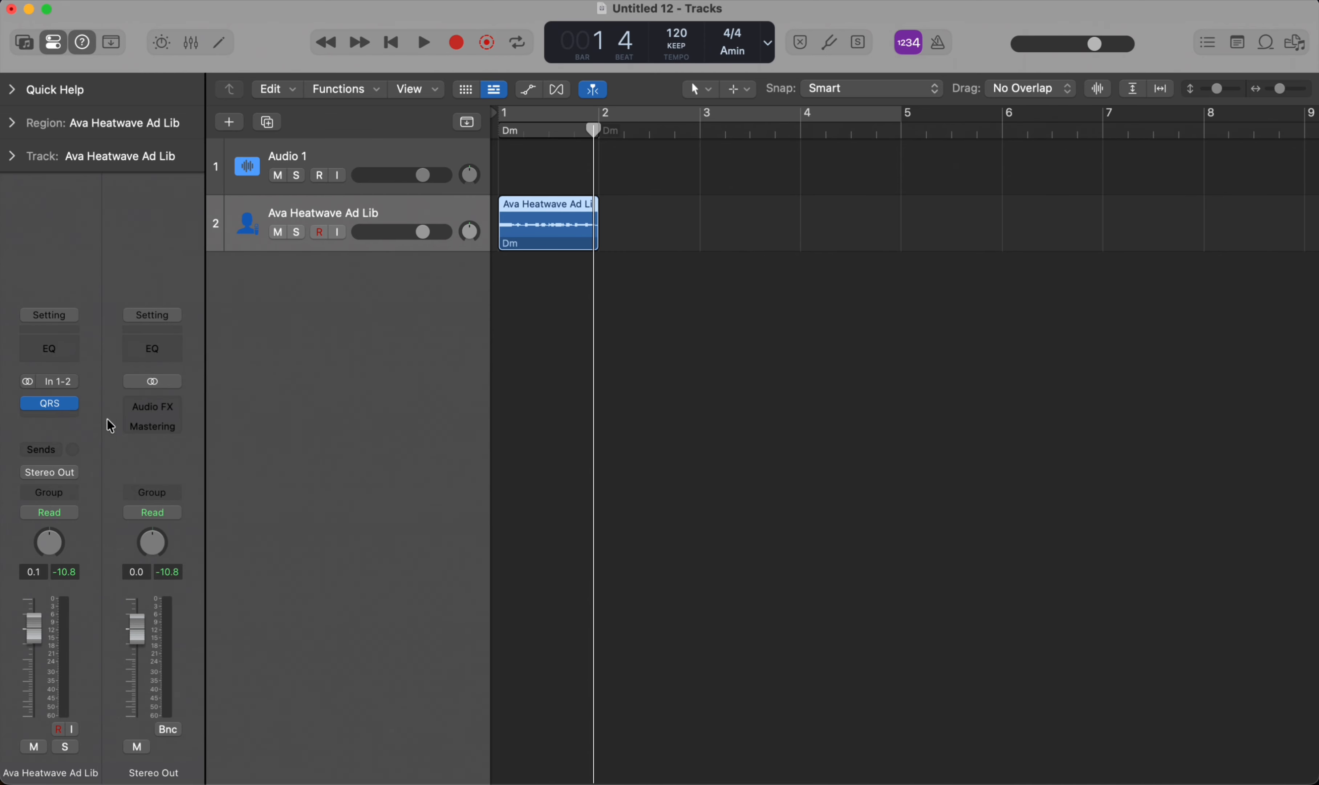
pyautogui.click(76, 402)
pyautogui.click(103, 336)
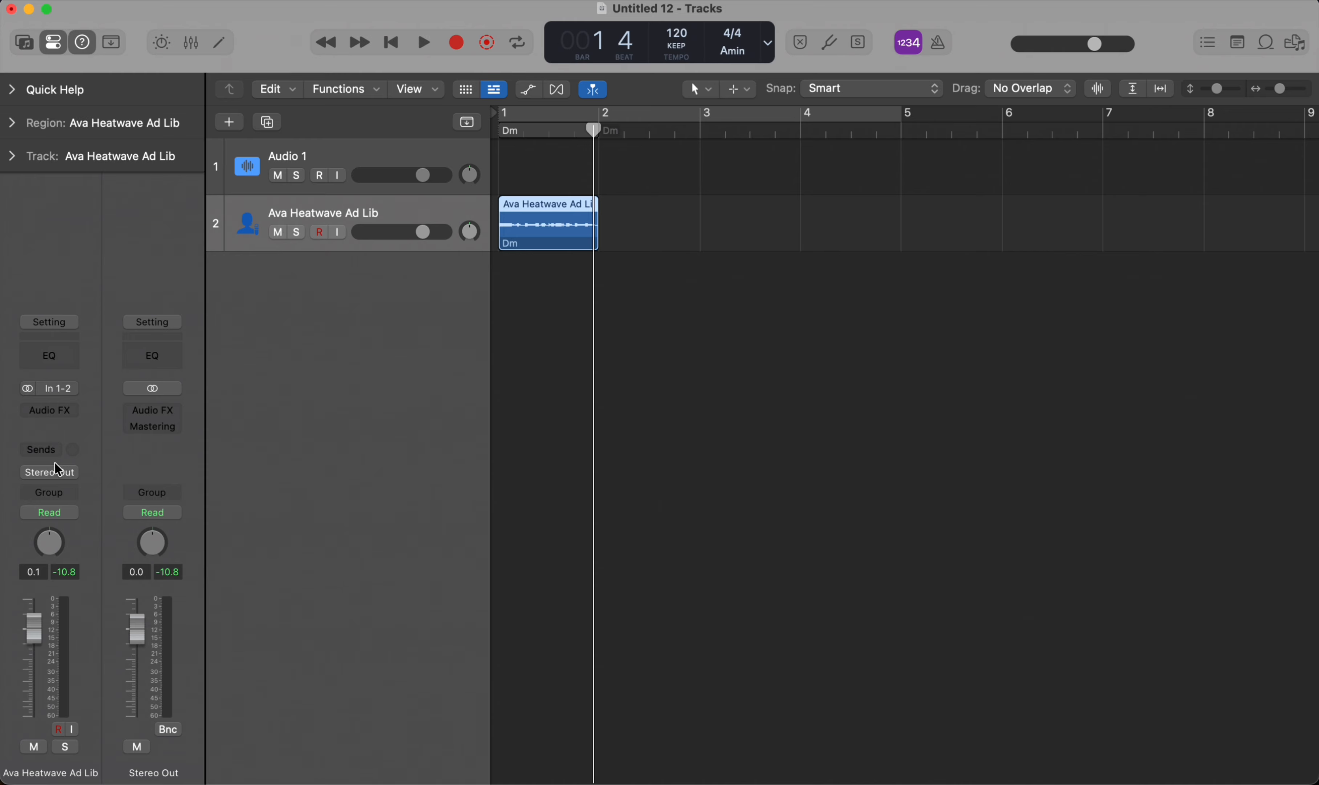
# Add a send to Bus 1 on the Ava Heatwave Ad Lib track.
pyautogui.click(47, 450)
pyautogui.moveTo(131, 610)
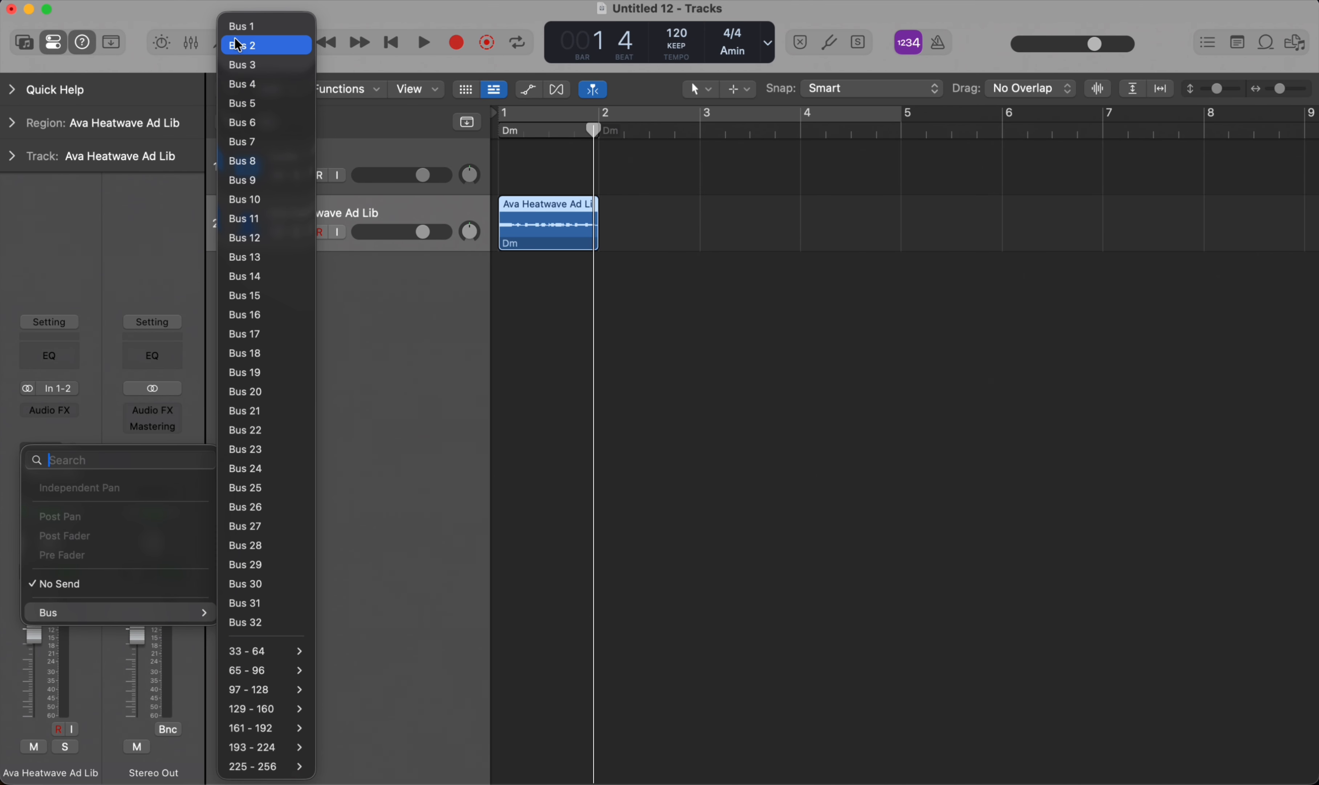
pyautogui.click(242, 25)
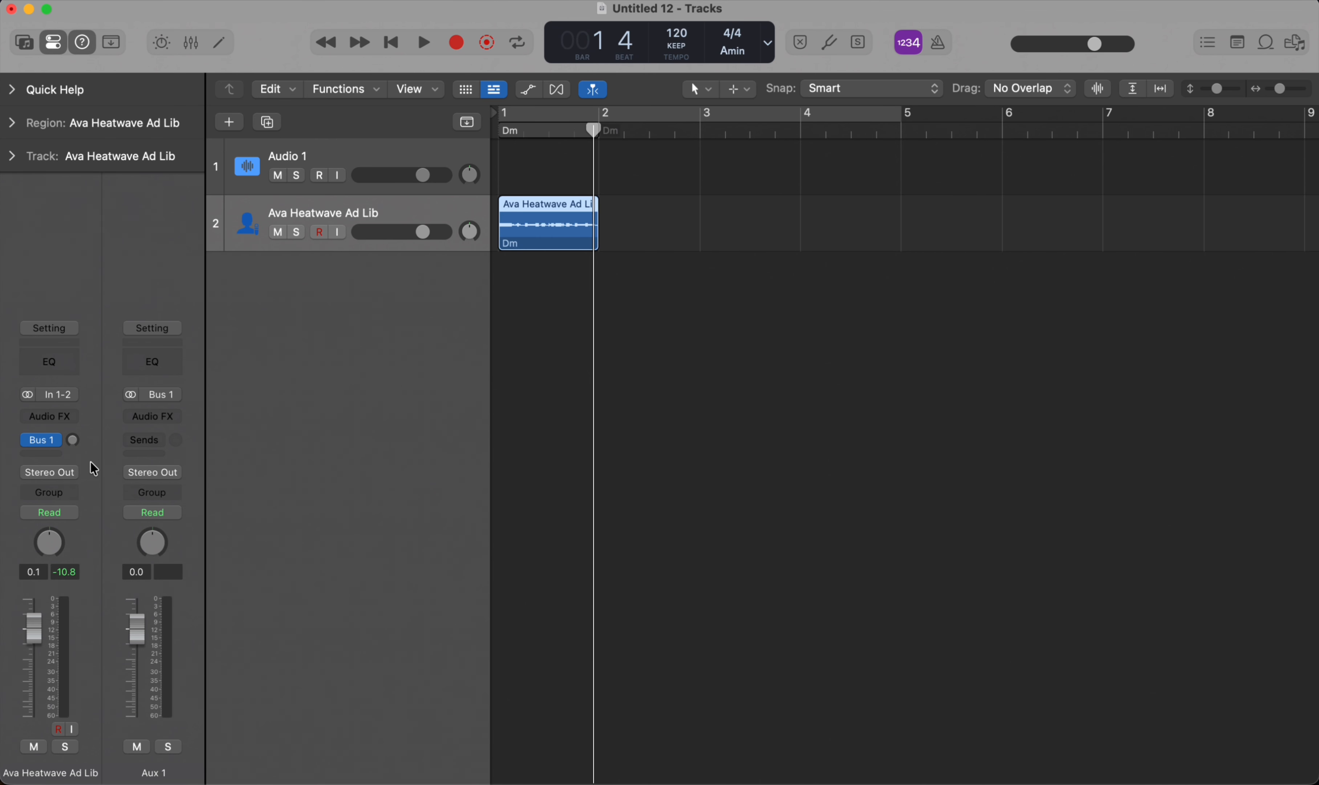
pyautogui.moveTo(73, 440); pyautogui.dragTo(95, 532)
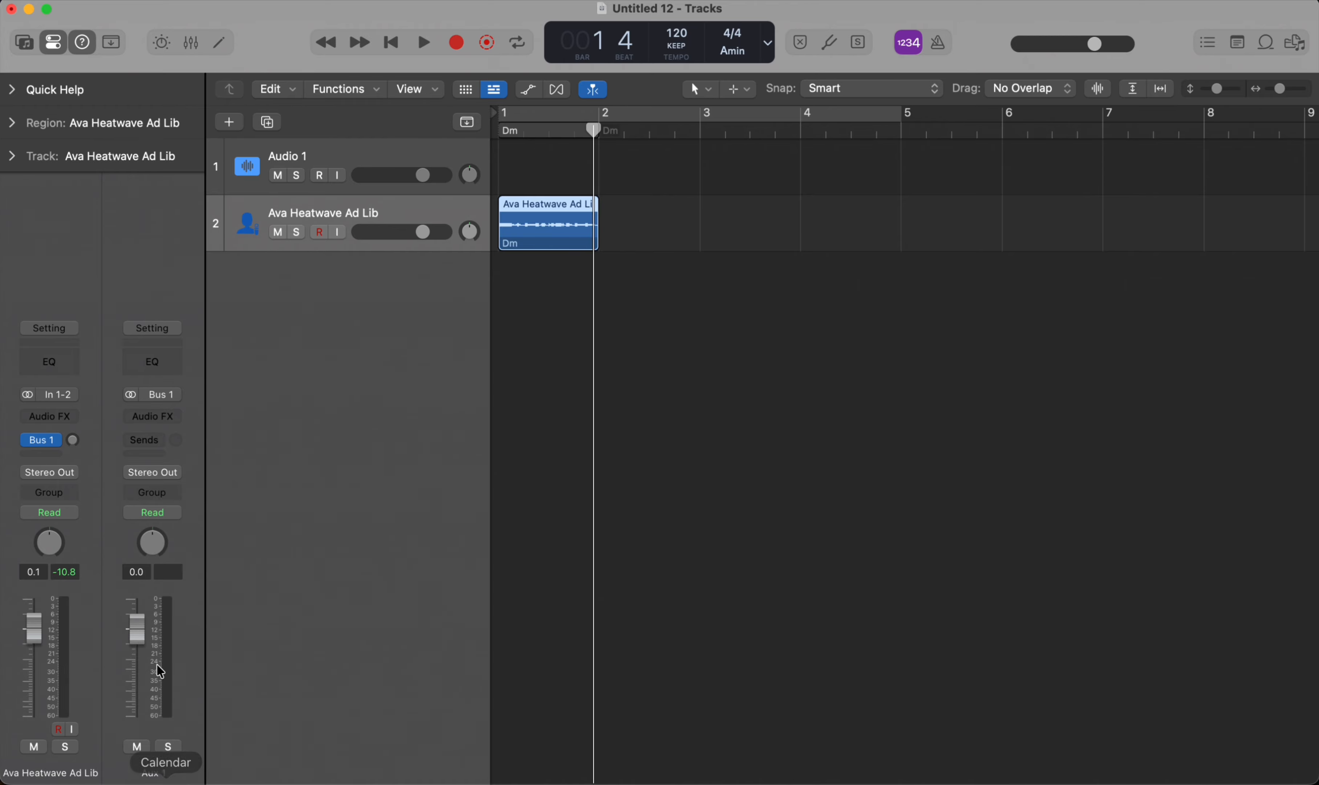
# Rename the new aux channel as Reverb.
pyautogui.doubleClick(153, 772)
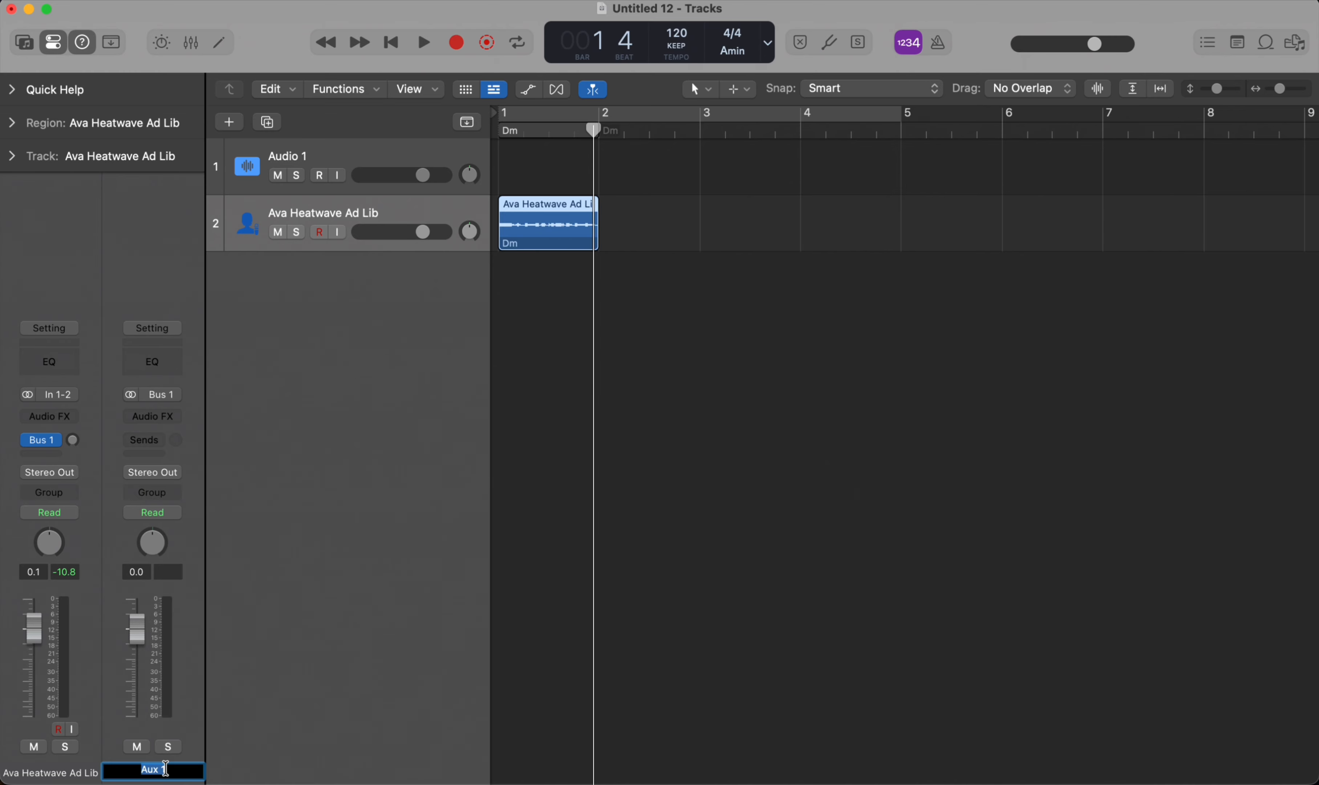
pyautogui.write('Reverb')
pyautogui.press('Return')
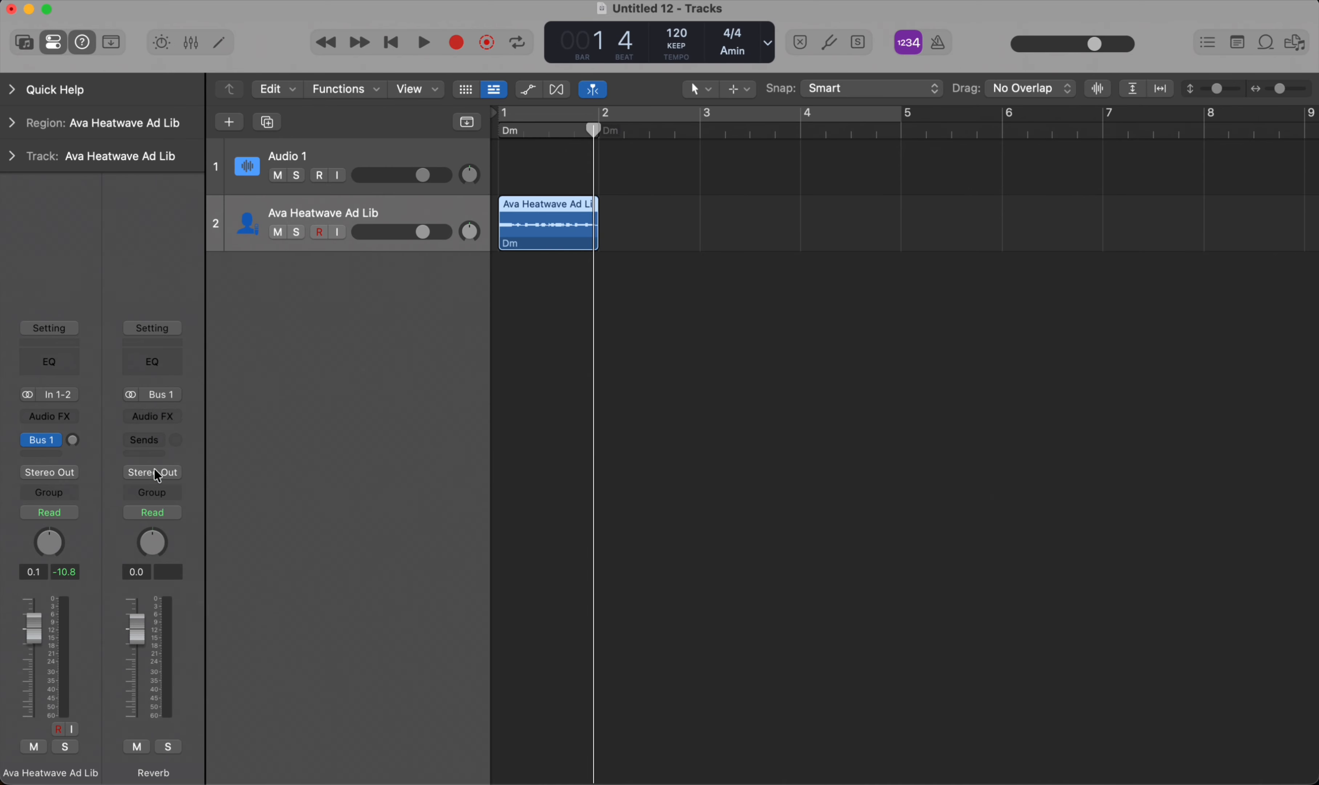
pyautogui.click(155, 416)
pyautogui.moveTo(188, 423)
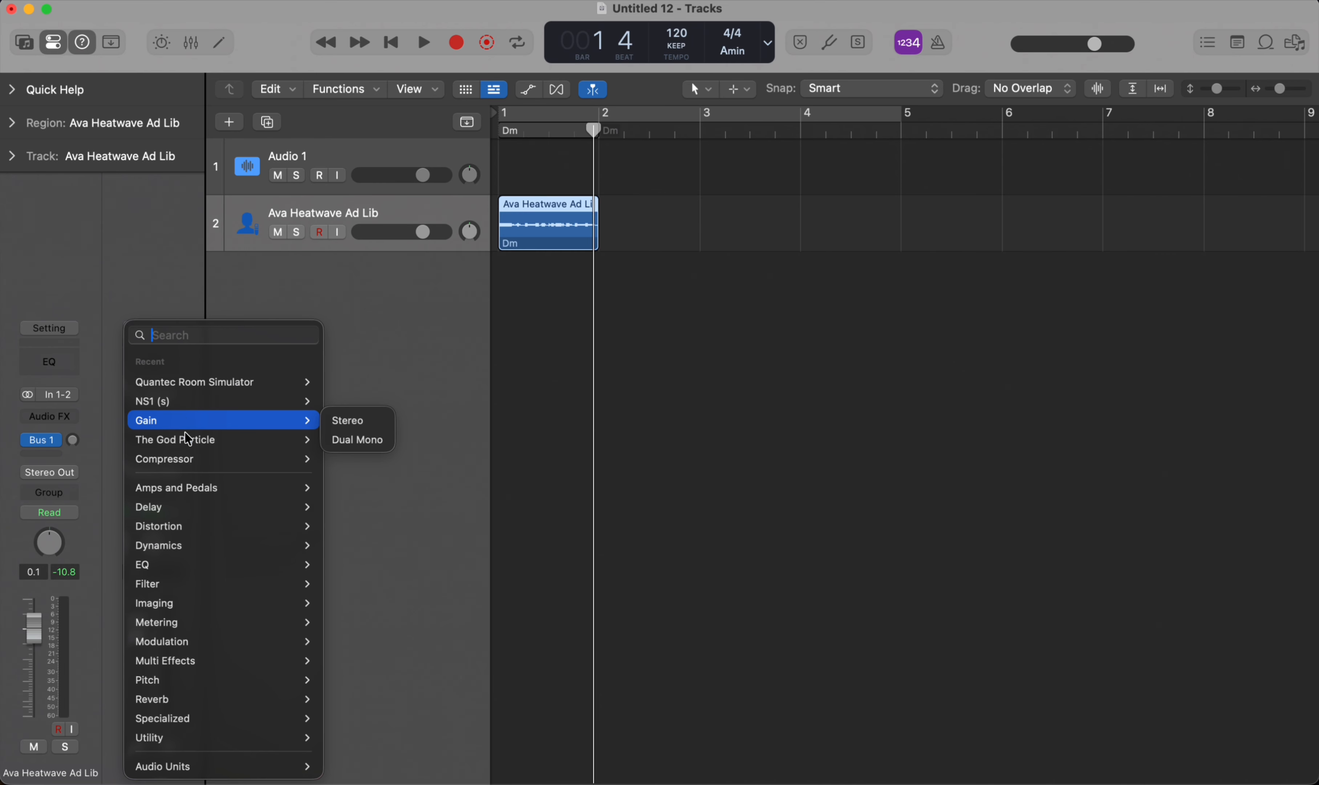
pyautogui.moveTo(232, 660)
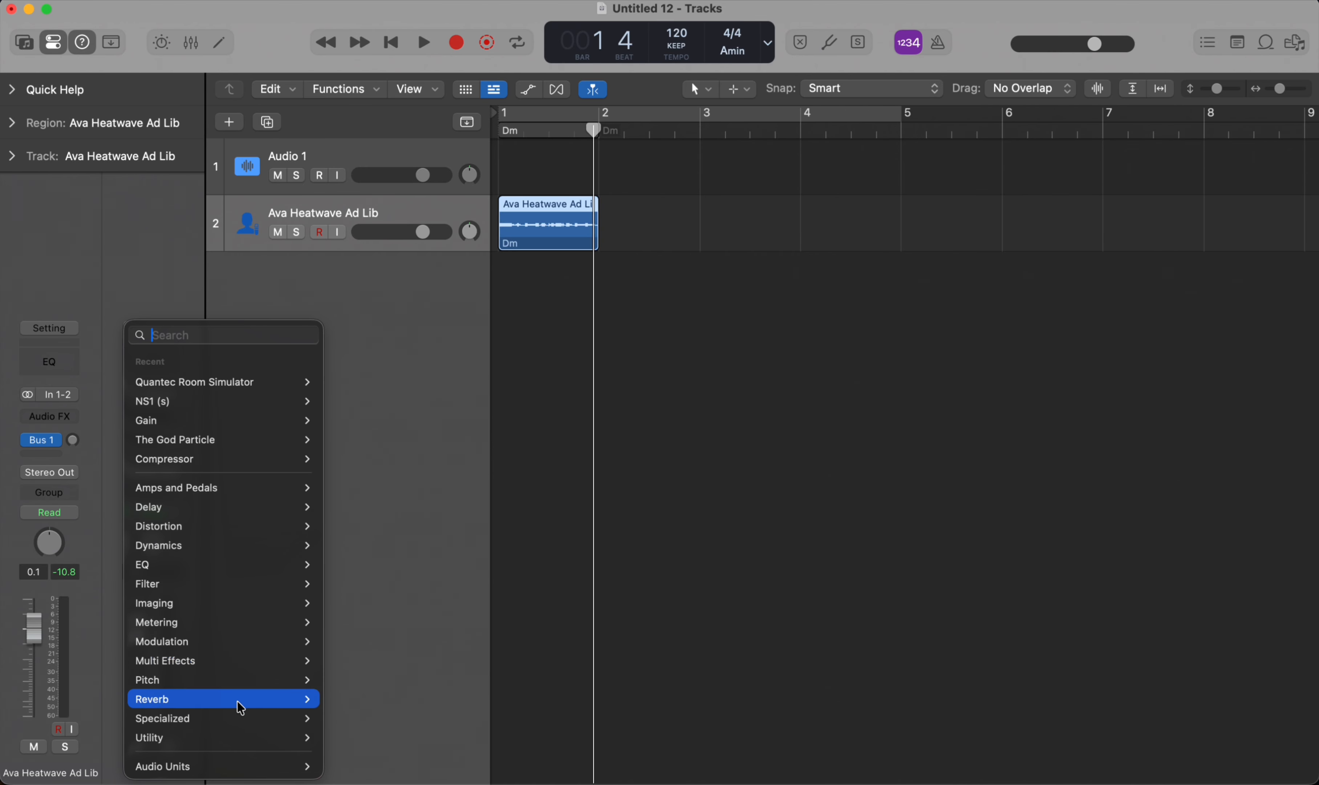
pyautogui.click(391, 363)
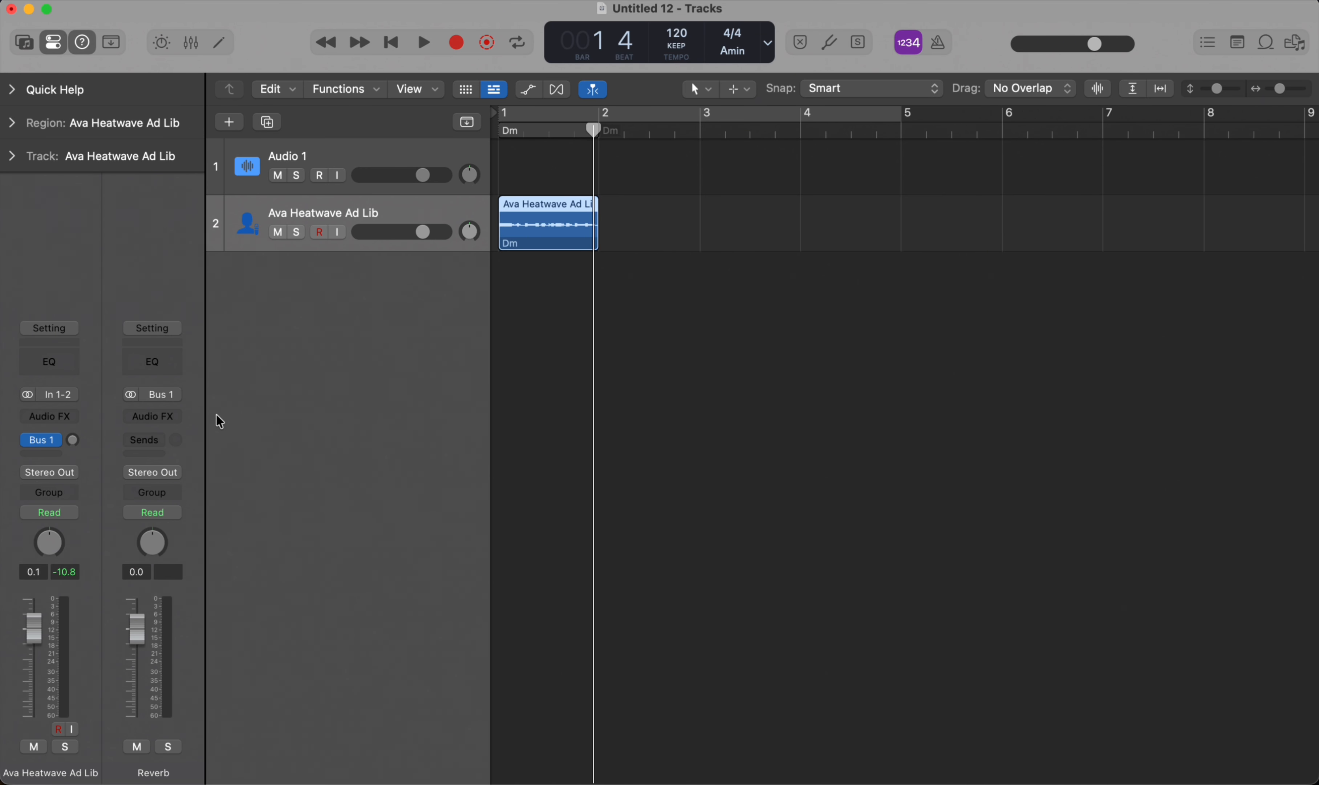
# Insert the Quantec Room Simulator on the Reverb aux channel and move its window below the tracks.
pyautogui.click(177, 416)
pyautogui.moveTo(195, 699)
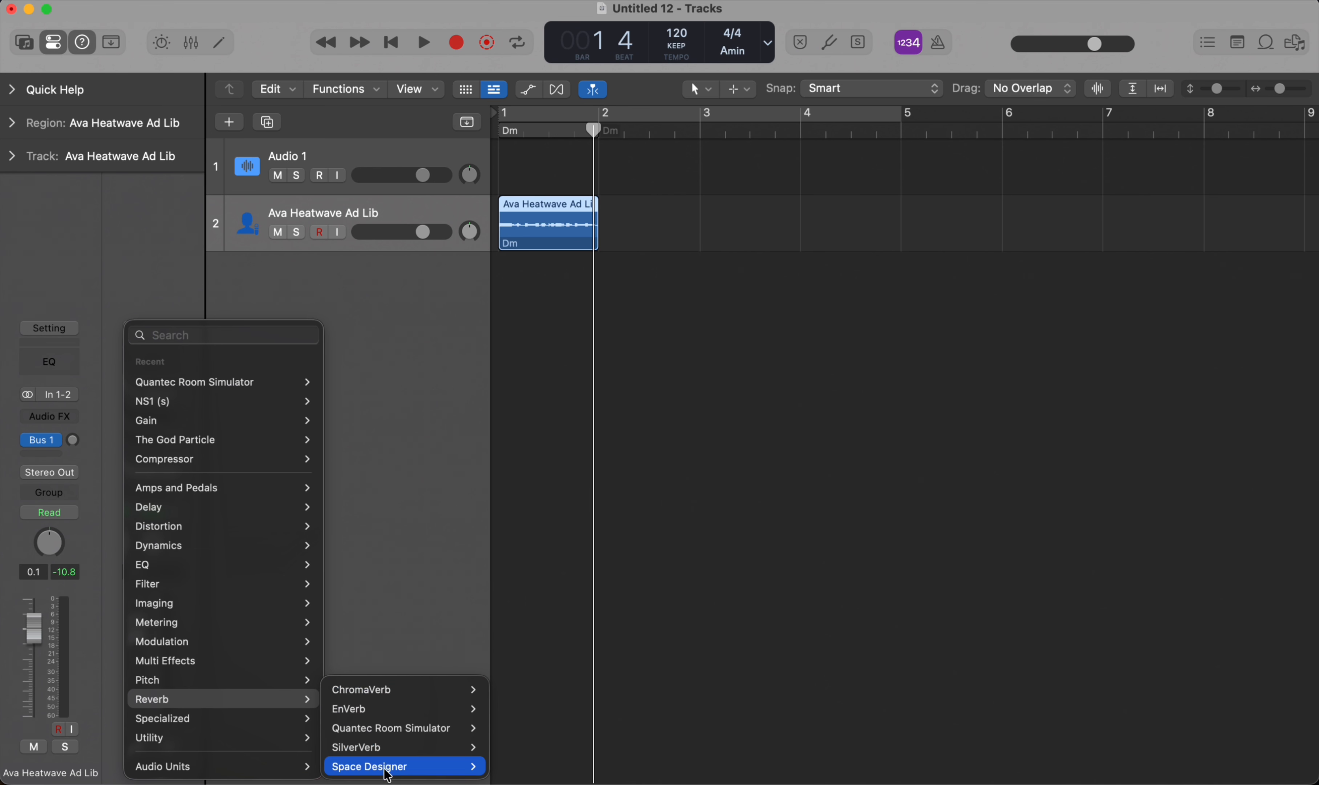
pyautogui.moveTo(381, 708)
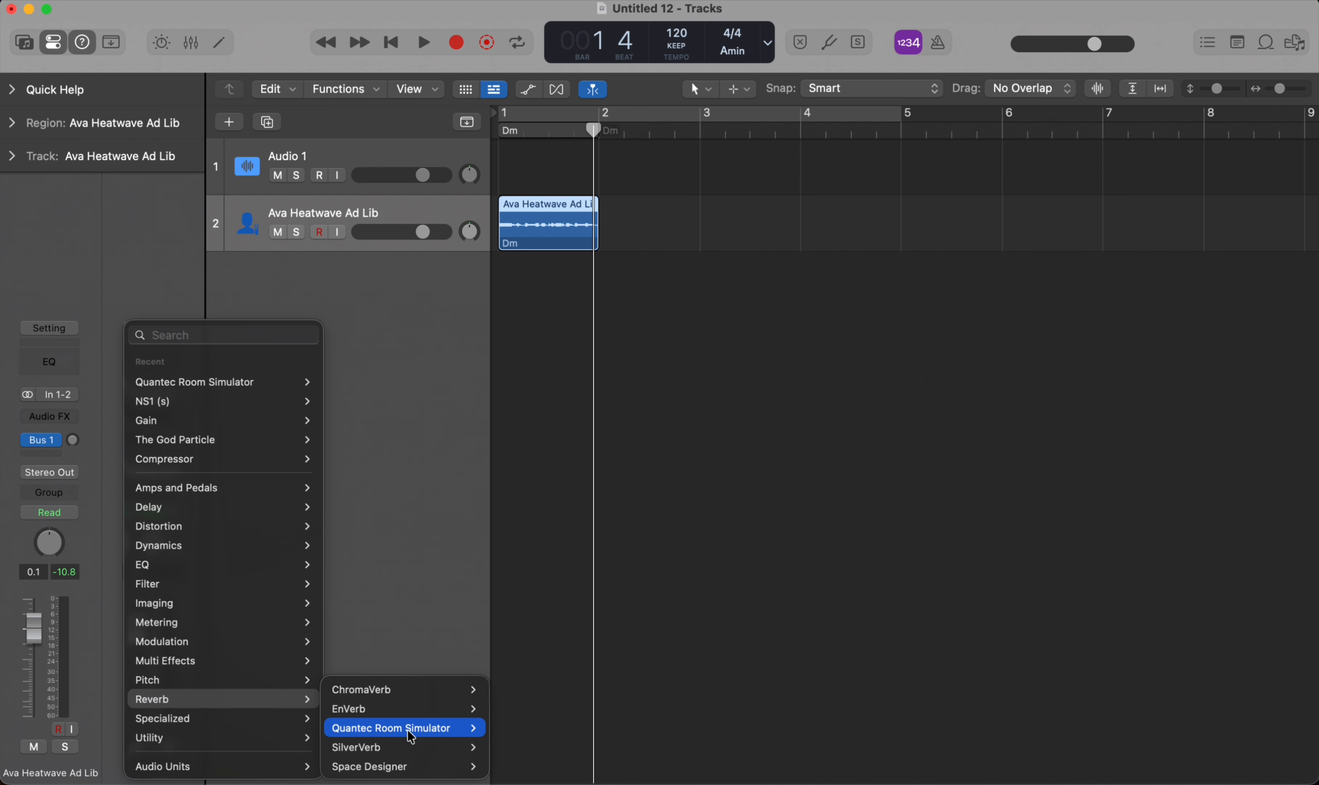
pyautogui.click(421, 730)
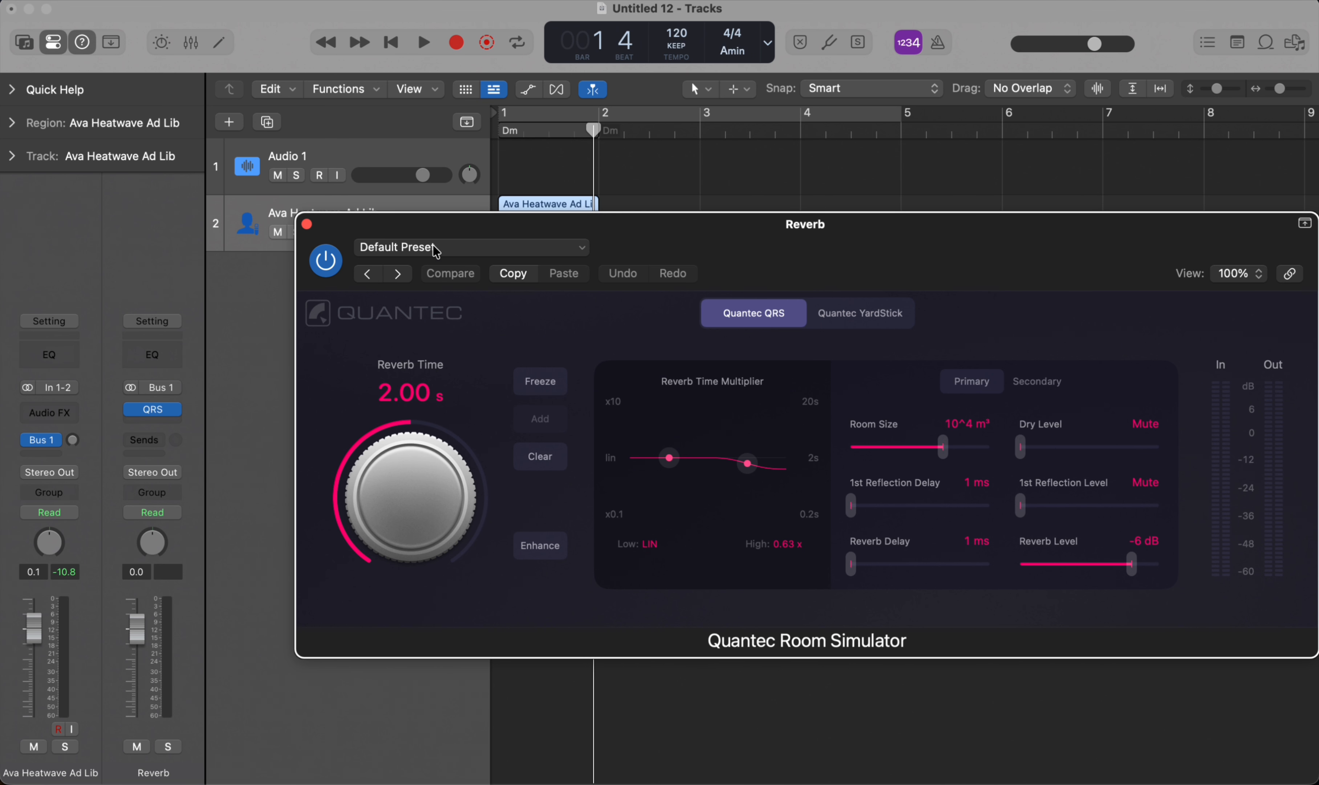
pyautogui.moveTo(434, 249); pyautogui.dragTo(389, 426)
# Play the ad lib from the start to hear it before raising the Bus 1 send.
pyautogui.press('Return')
pyautogui.press('space')
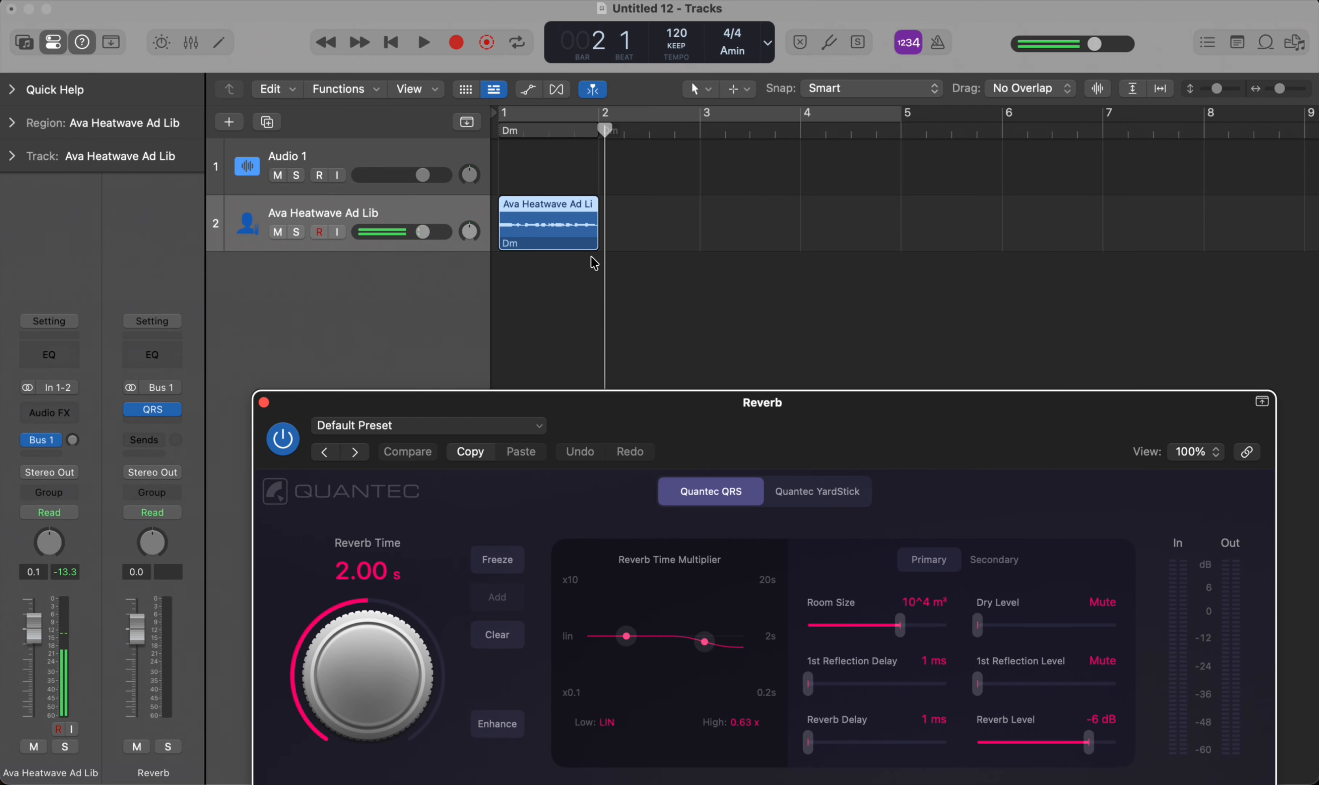
pyautogui.press('space')
# Raise the ad lib track's Bus 1 send level and play the region to hear the reverb through the aux.
pyautogui.moveTo(72, 440); pyautogui.dragTo(73, 369)
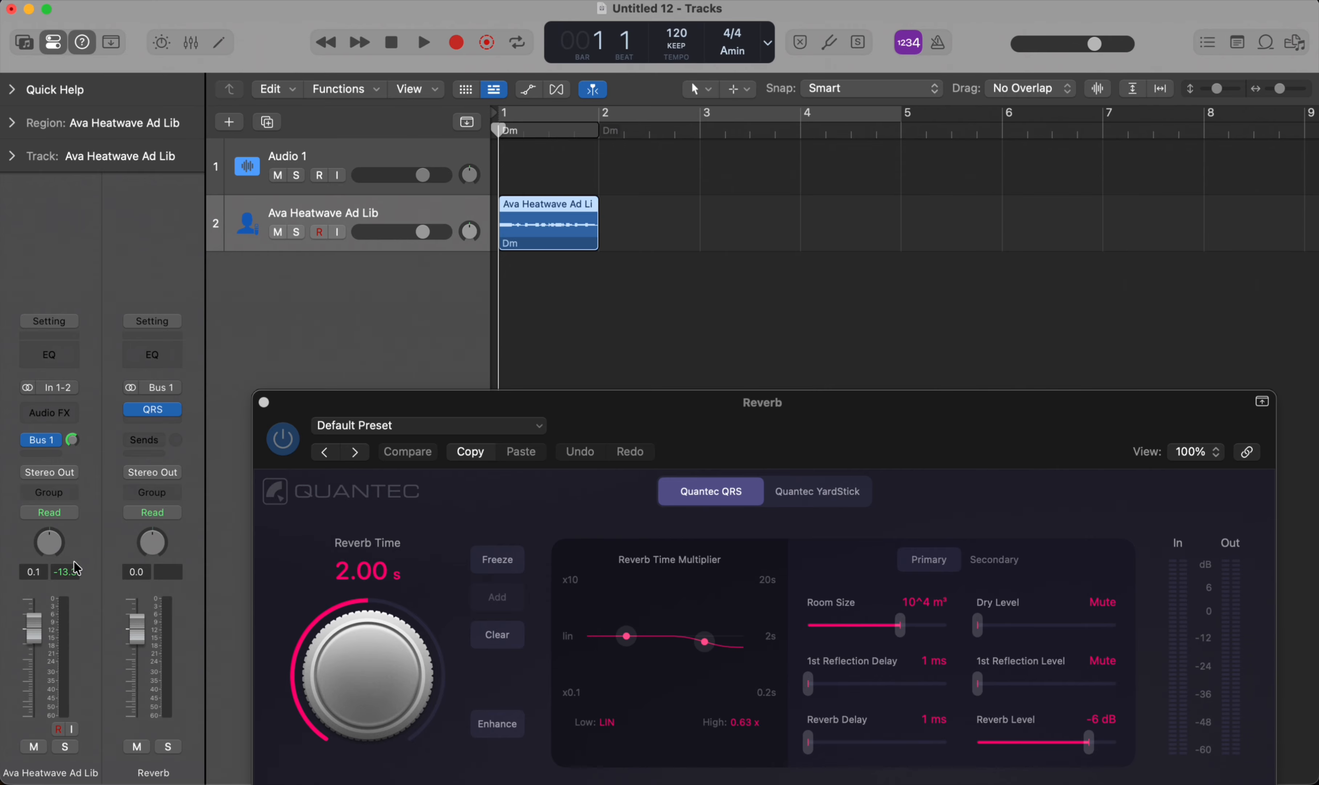
pyautogui.moveTo(72, 440); pyautogui.dragTo(87, 541)
pyautogui.moveTo(65, 411)
pyautogui.mouseDown()
pyautogui.moveTo(41, 388)
pyautogui.moveTo(56, 411)
pyautogui.moveTo(56, 334)
pyautogui.moveTo(65, 421)
pyautogui.mouseUp()
pyautogui.moveTo(73, 442); pyautogui.dragTo(52, 381)
pyautogui.press('space')
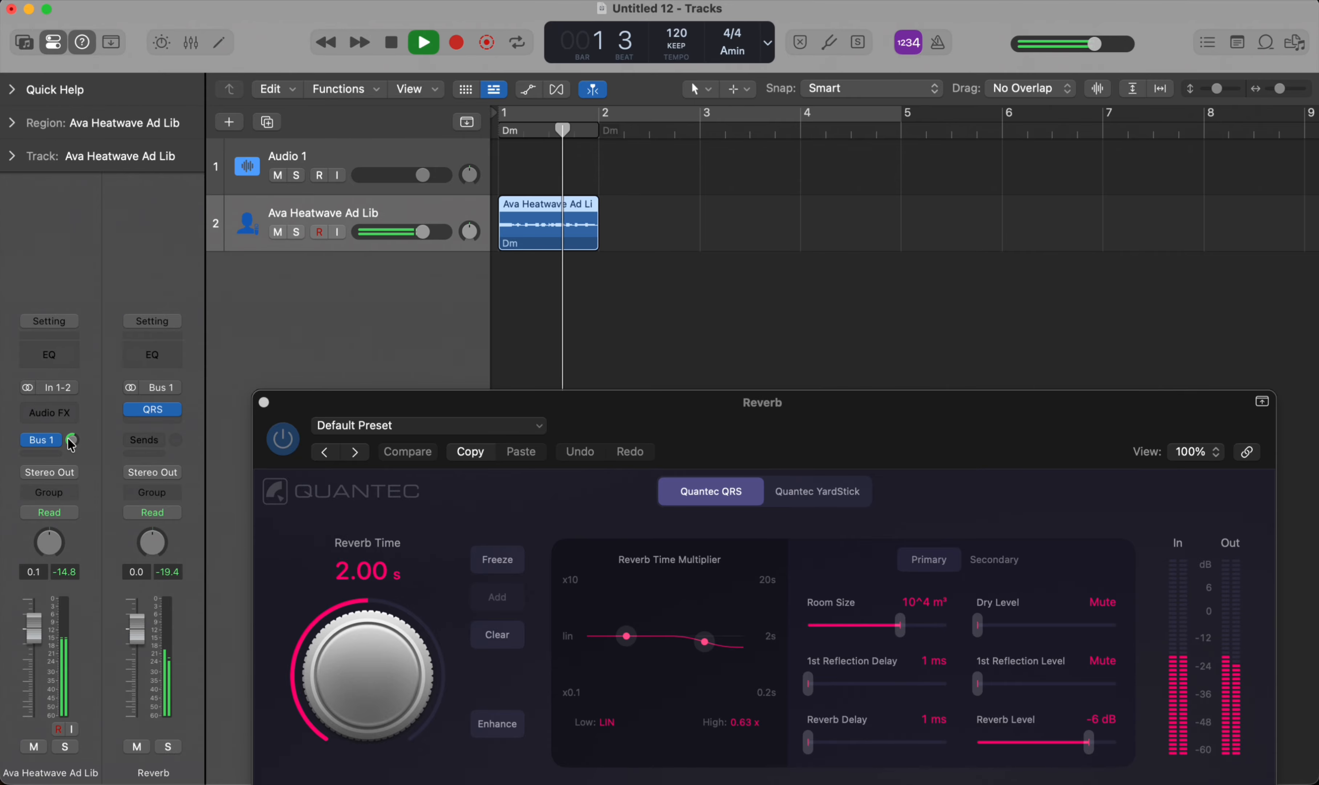
pyautogui.press('space')
# Lower the ad lib track's Bus 1 send to about -26.6 dB, play the region from the start and return there.
pyautogui.moveTo(70, 444); pyautogui.dragTo(101, 515)
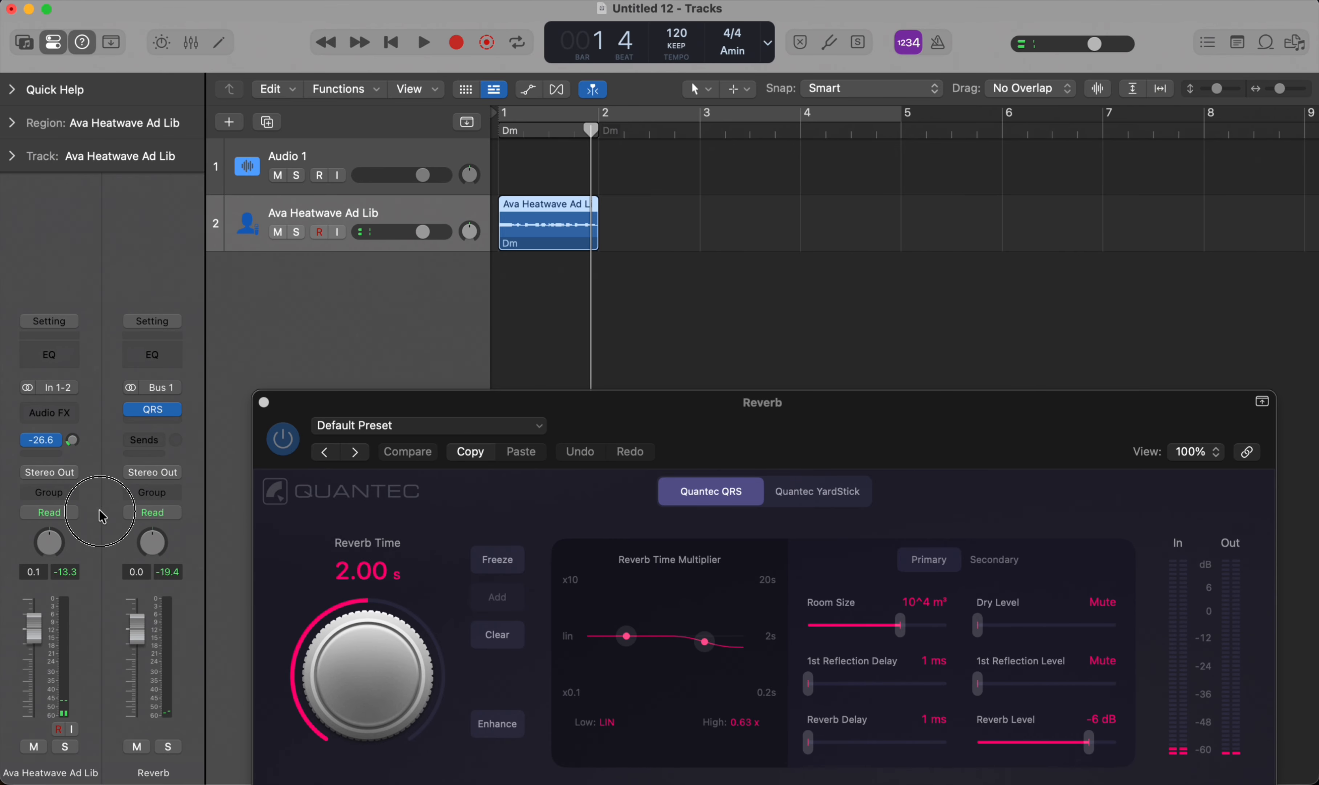
pyautogui.press('Return')
pyautogui.press('space')
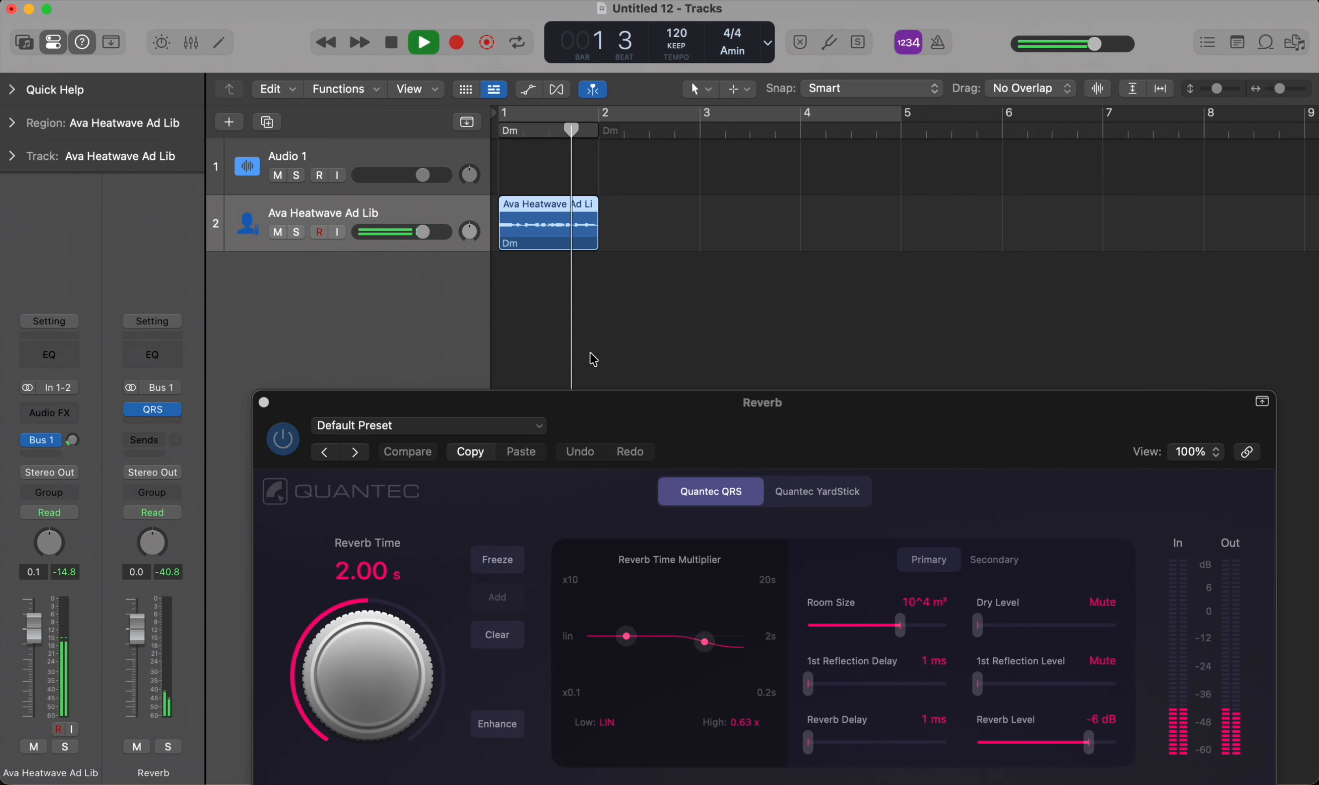
pyautogui.press('space')
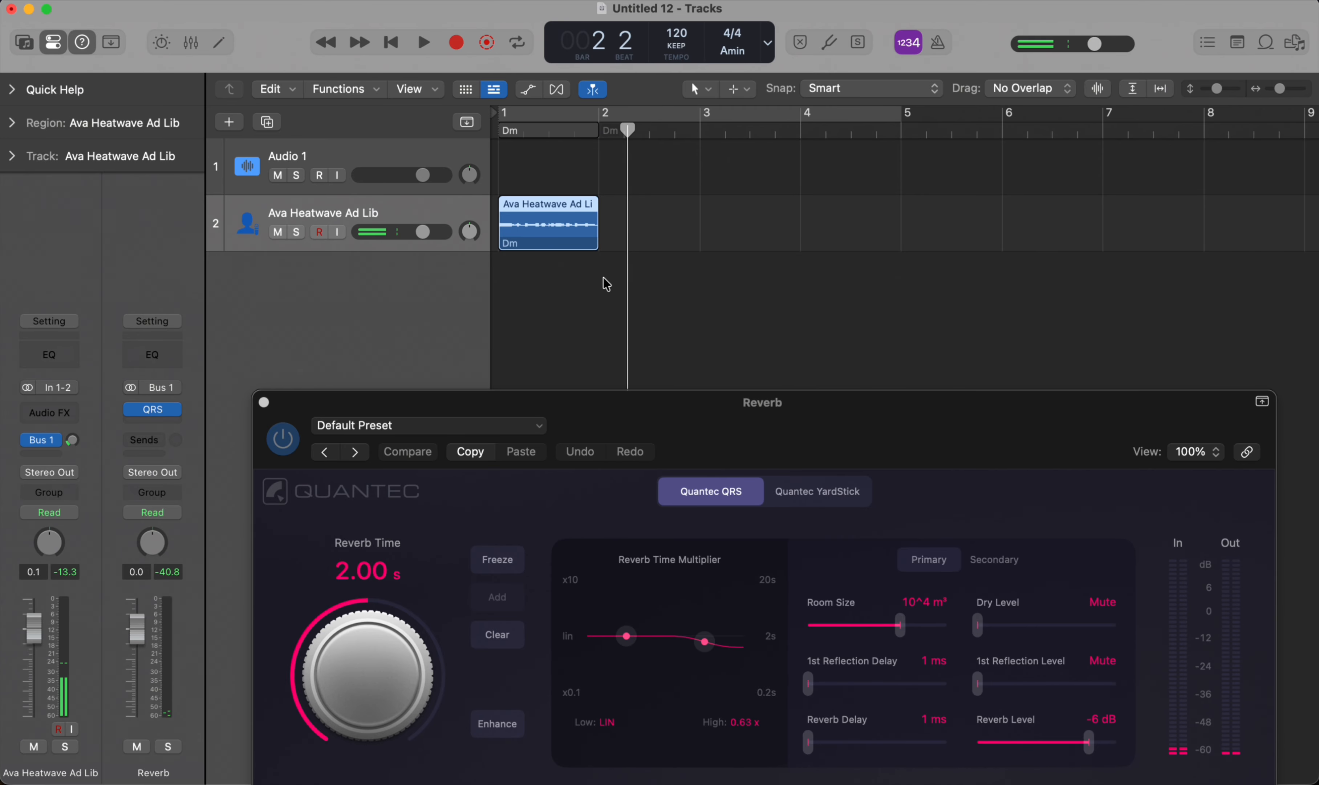
pyautogui.press('Return')
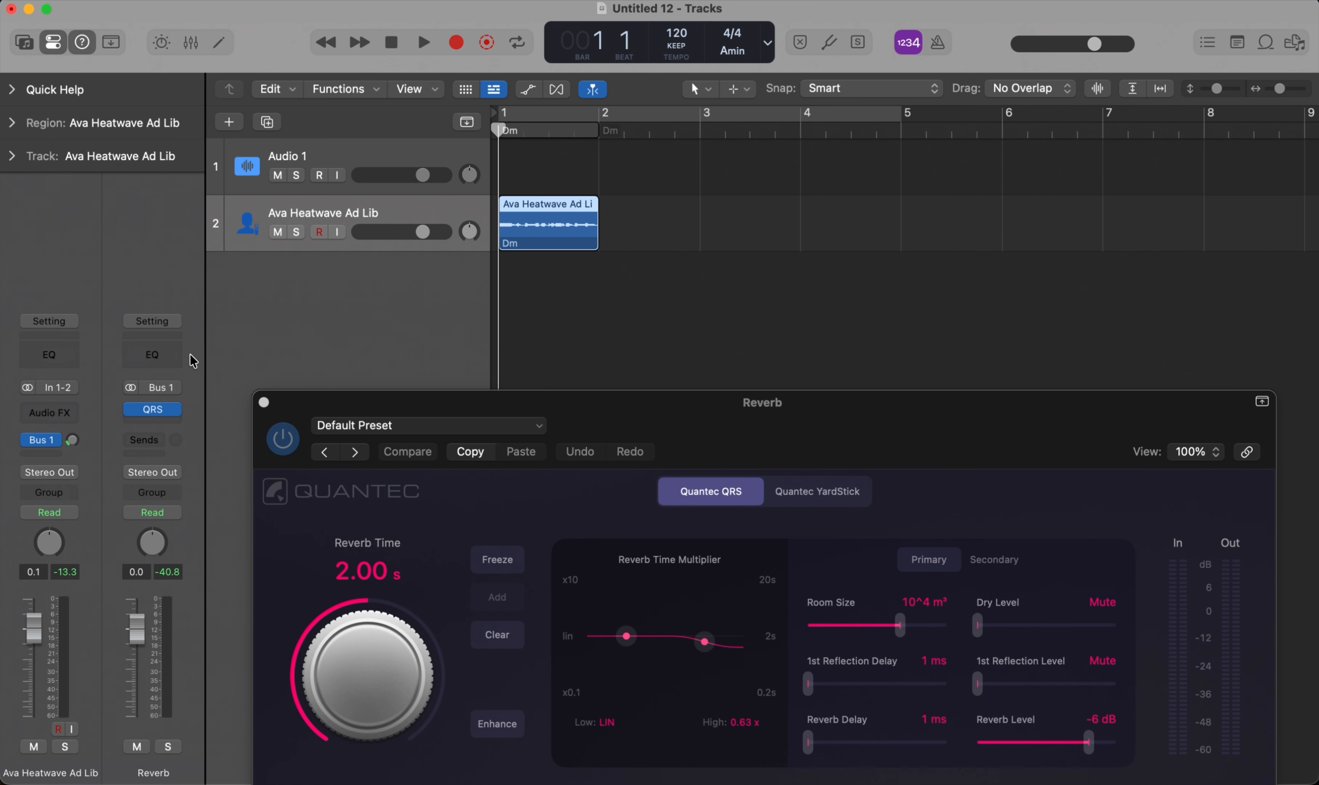
# Close the Quantec Room Simulator window and create a new audio track below the ad lib track.
pyautogui.moveTo(178, 412)
pyautogui.click(264, 402)
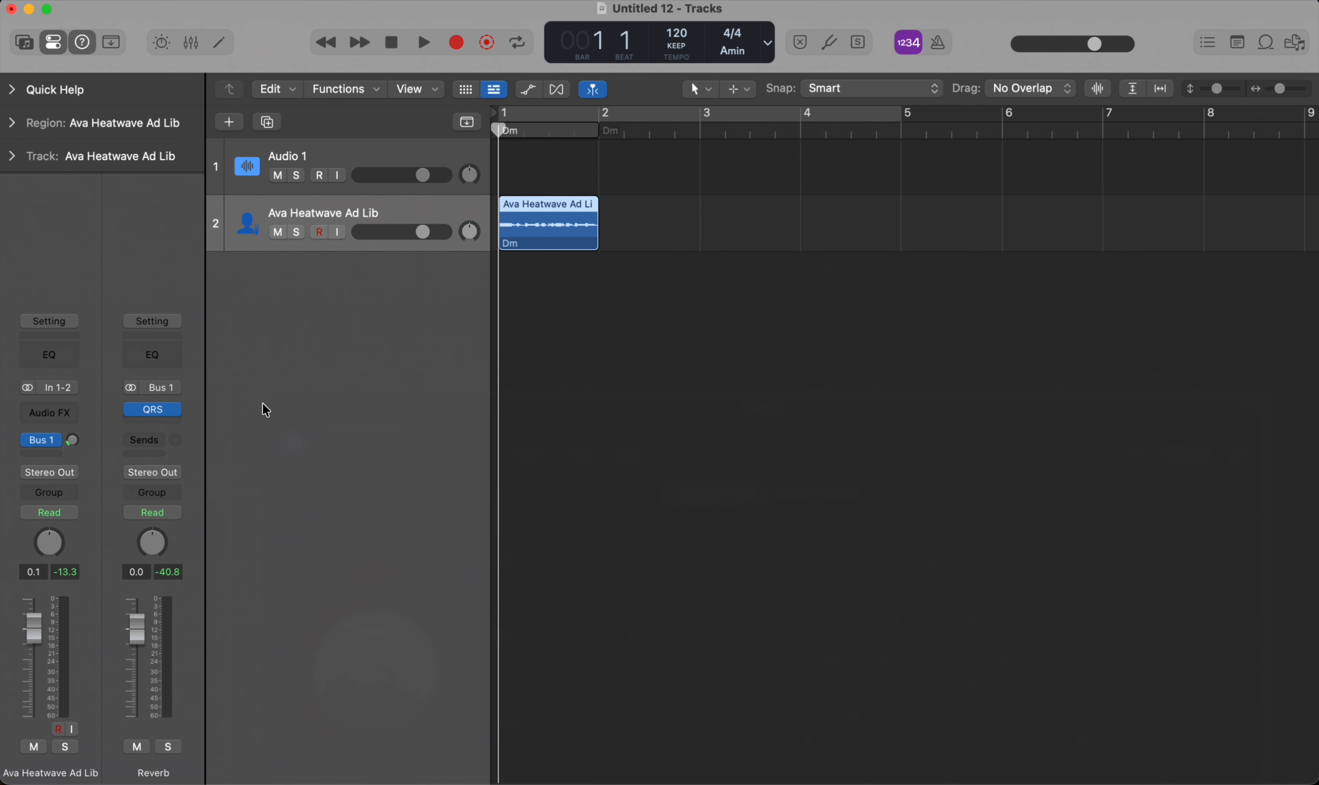
pyautogui.click(230, 122)
pyautogui.click(1016, 530)
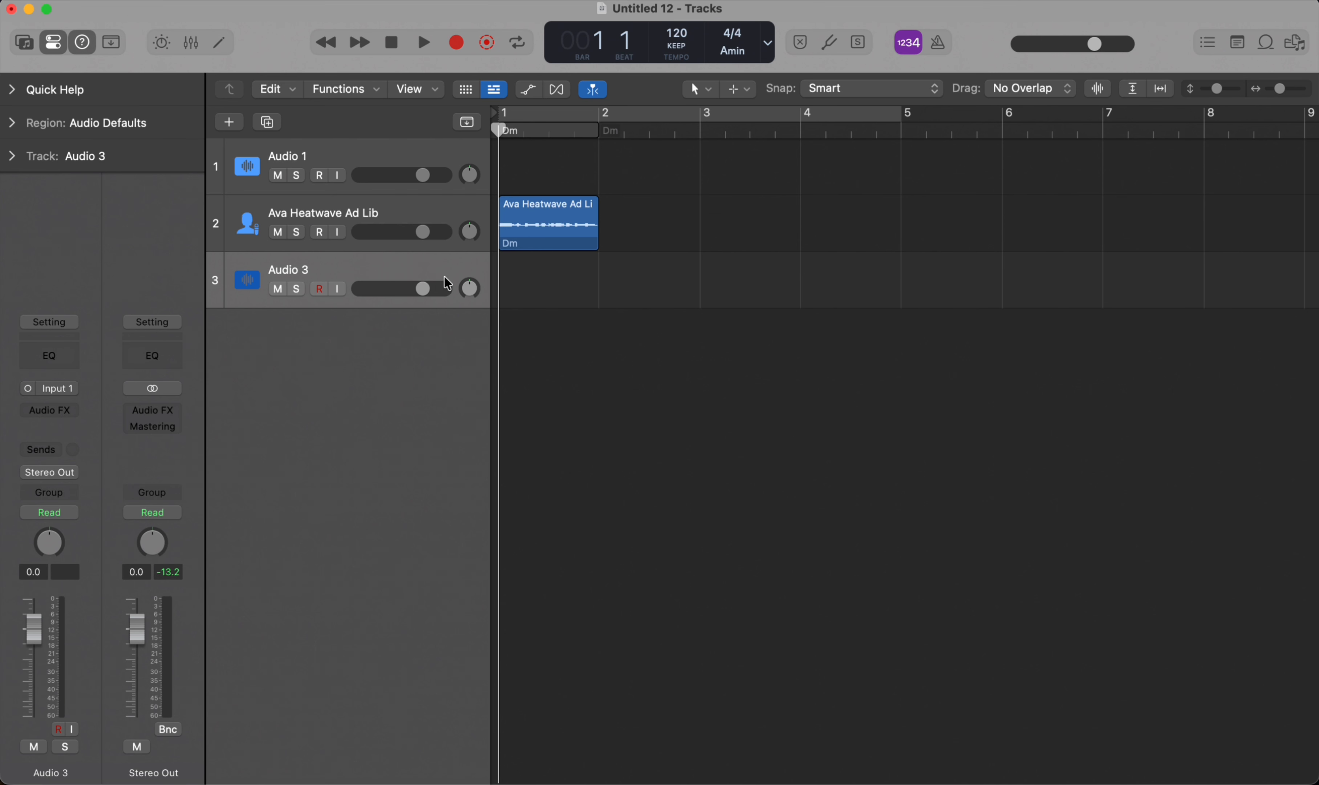
pyautogui.click(75, 409)
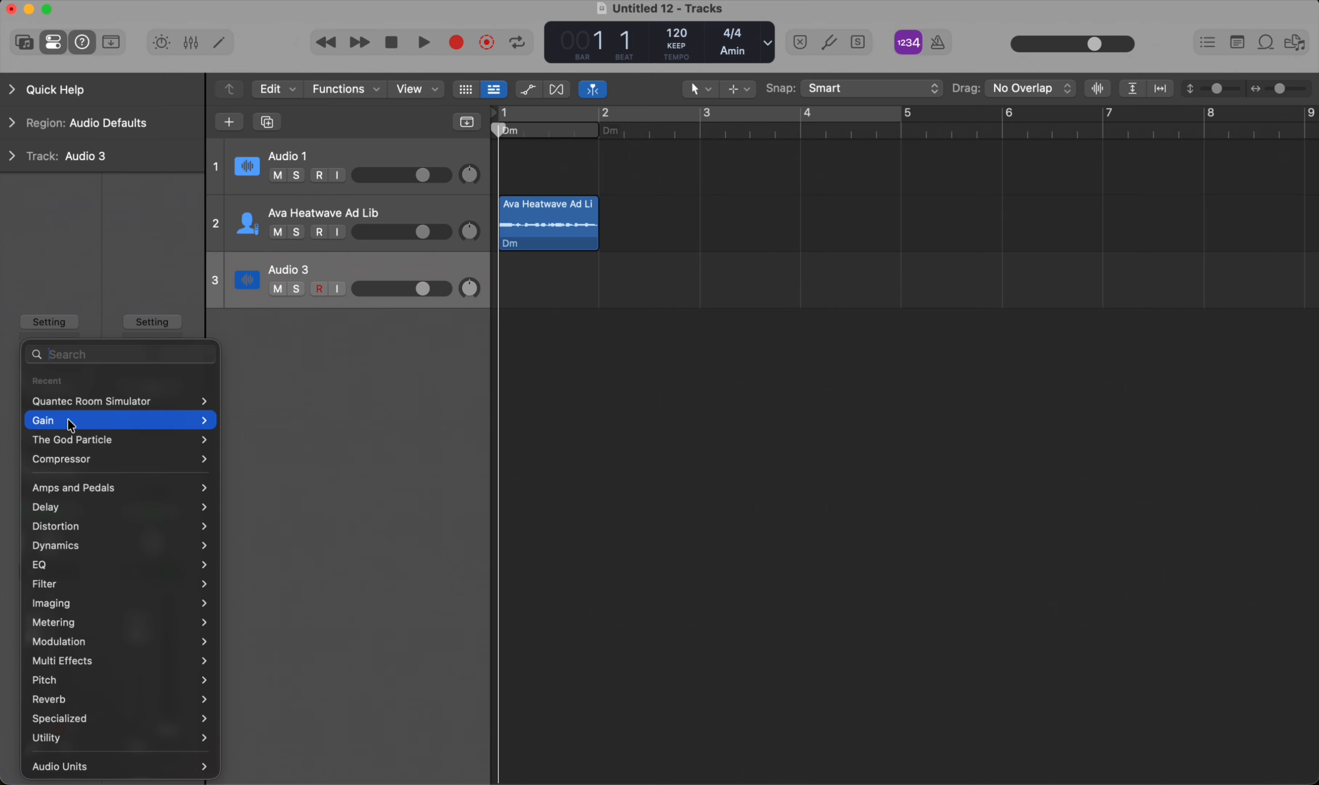
pyautogui.click(95, 248)
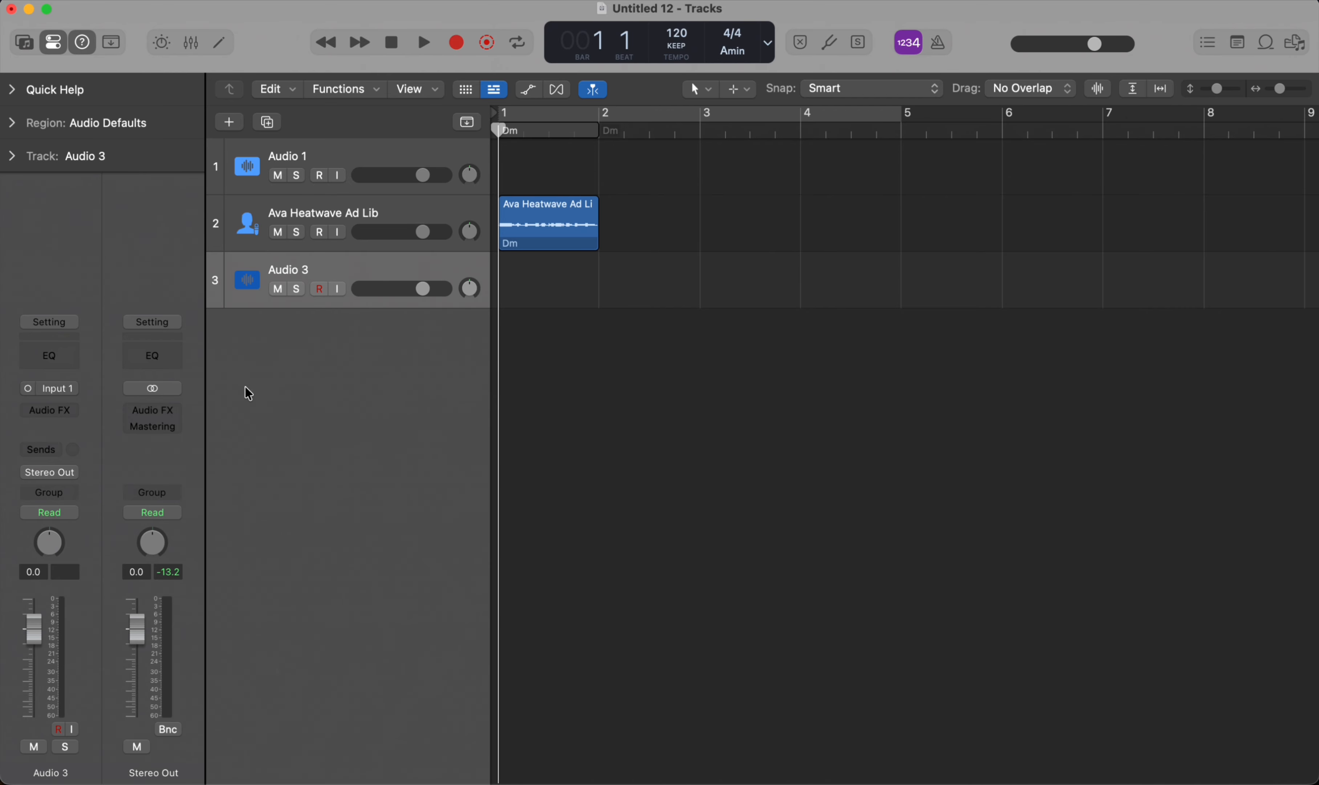
pyautogui.click(31, 453)
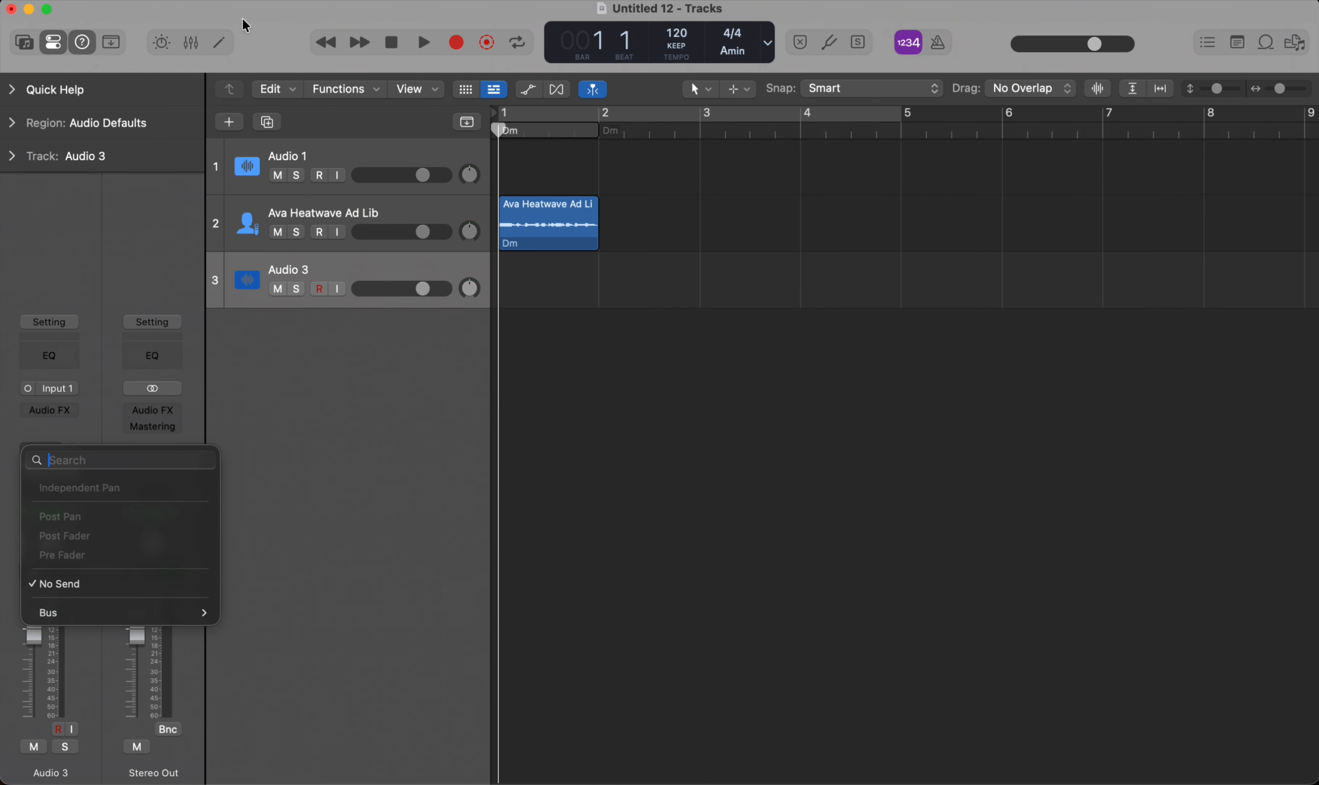
pyautogui.moveTo(172, 613)
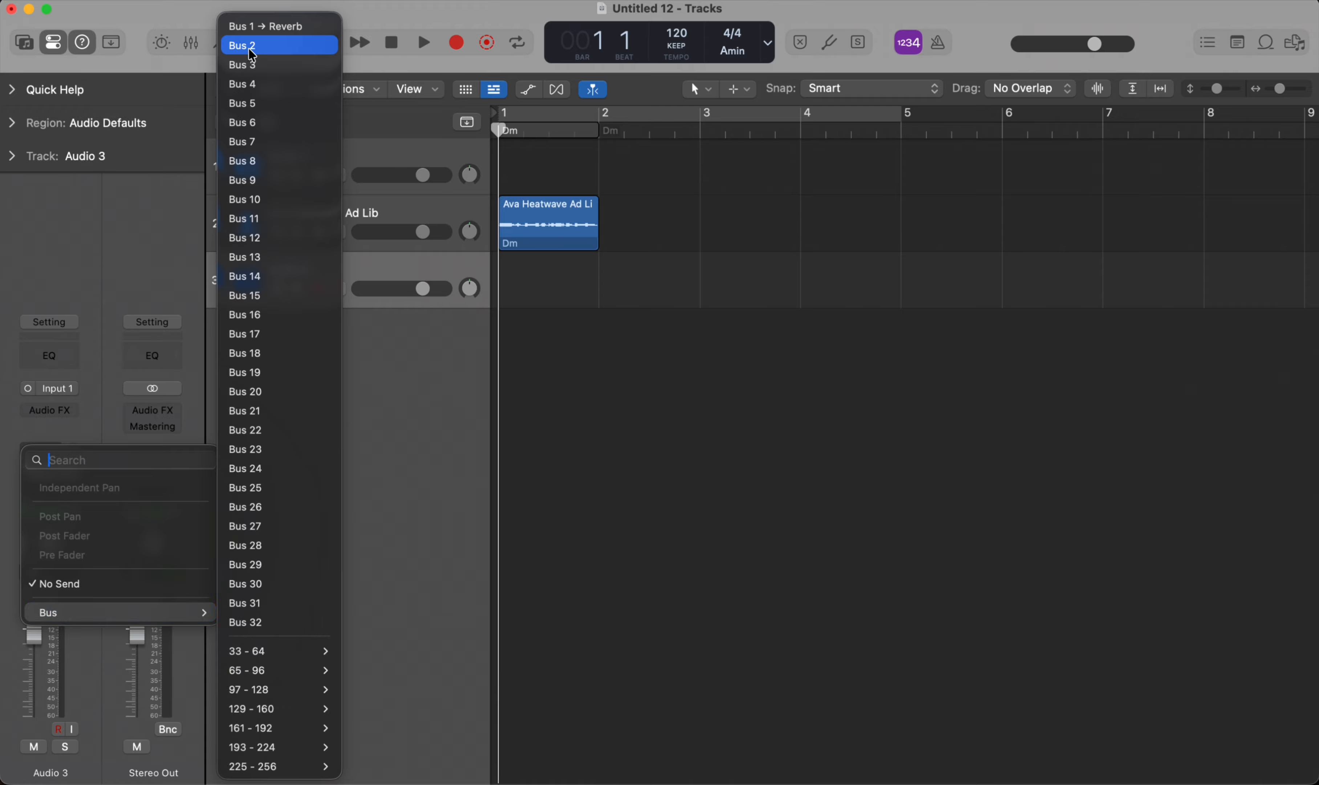
pyautogui.click(442, 433)
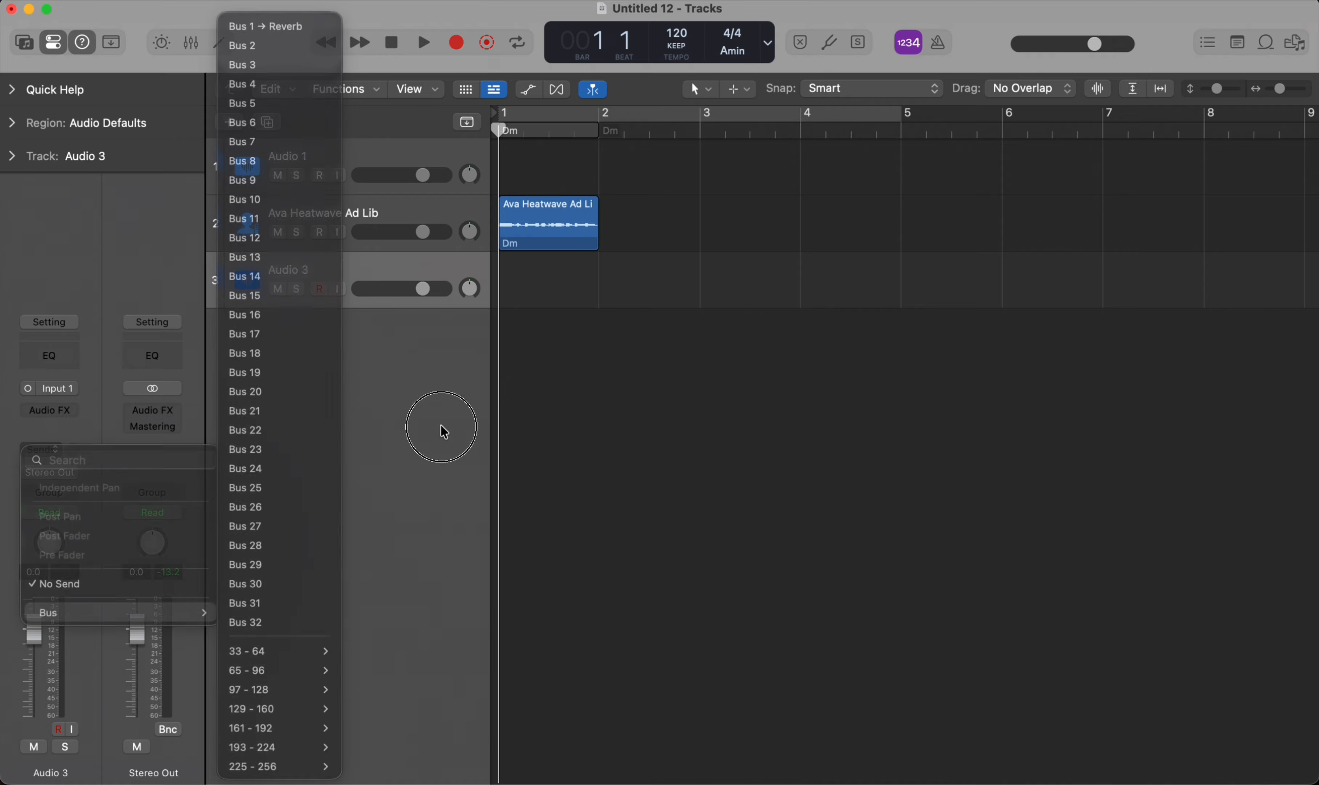
# Send Audio 3 to the existing reverb aux with Bus 1 → Reverb and adjust the send level.
pyautogui.click(48, 456)
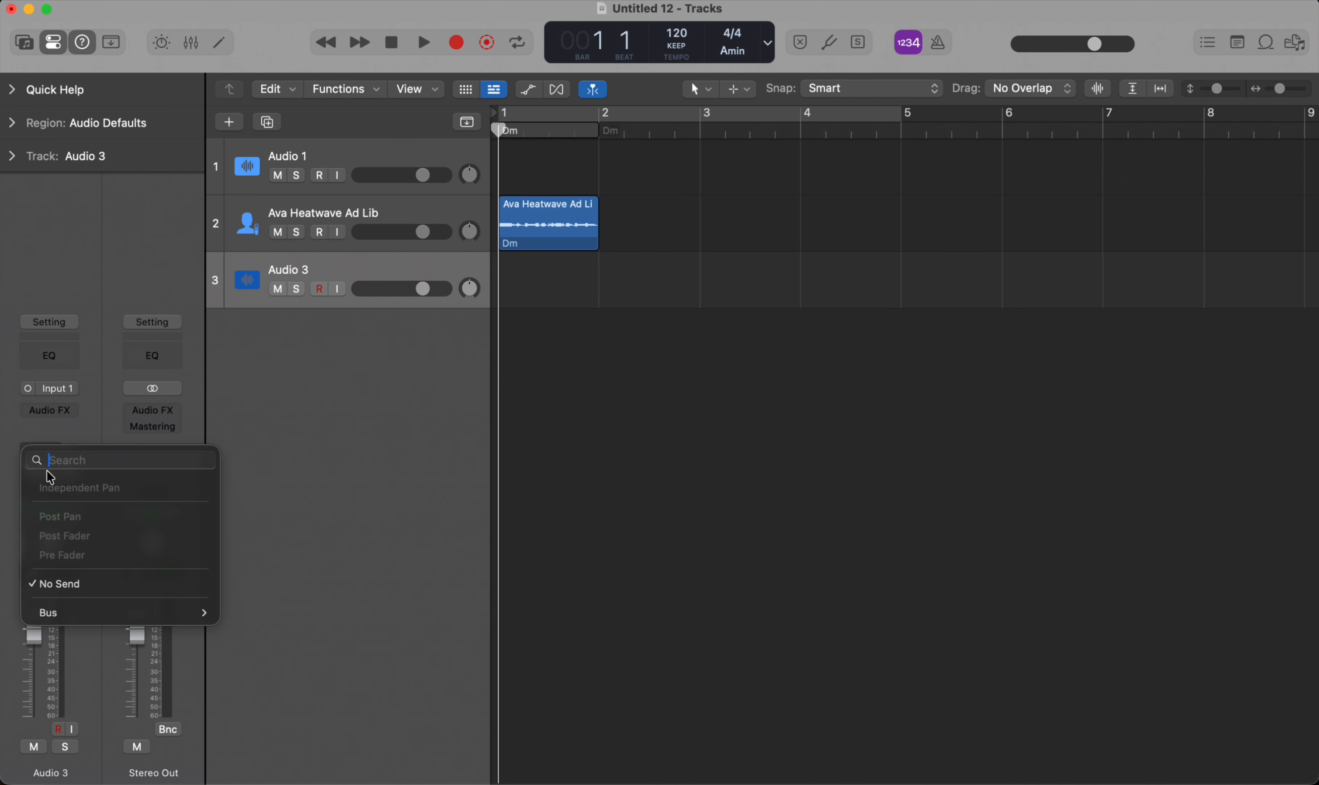
pyautogui.moveTo(120, 610)
pyautogui.click(277, 32)
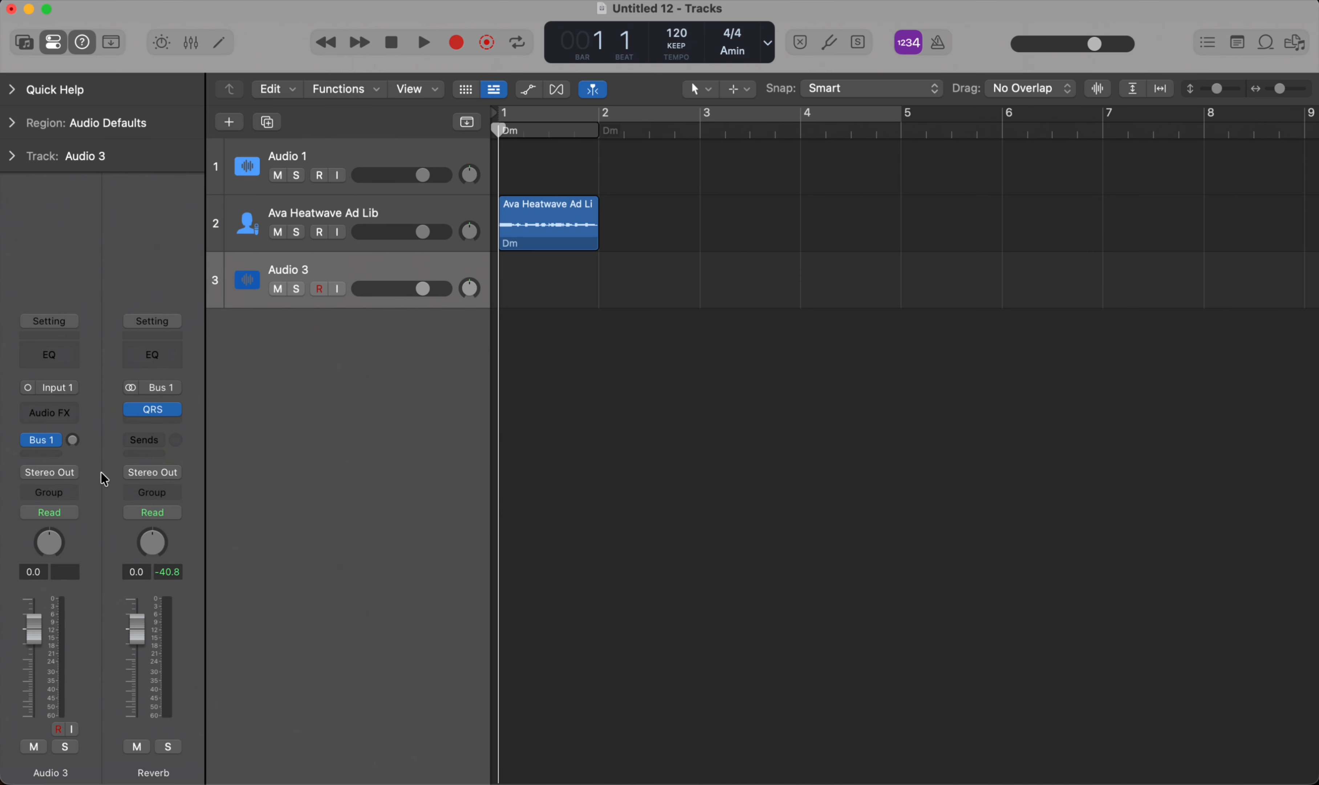
pyautogui.moveTo(80, 442)
pyautogui.mouseDown()
pyautogui.moveTo(61, 370)
pyautogui.moveTo(67, 428)
pyautogui.mouseUp()
pyautogui.click(72, 439)
# Delete the Audio 3 track.
pyautogui.press('super+BackSpace')
pyautogui.click(605, 345)
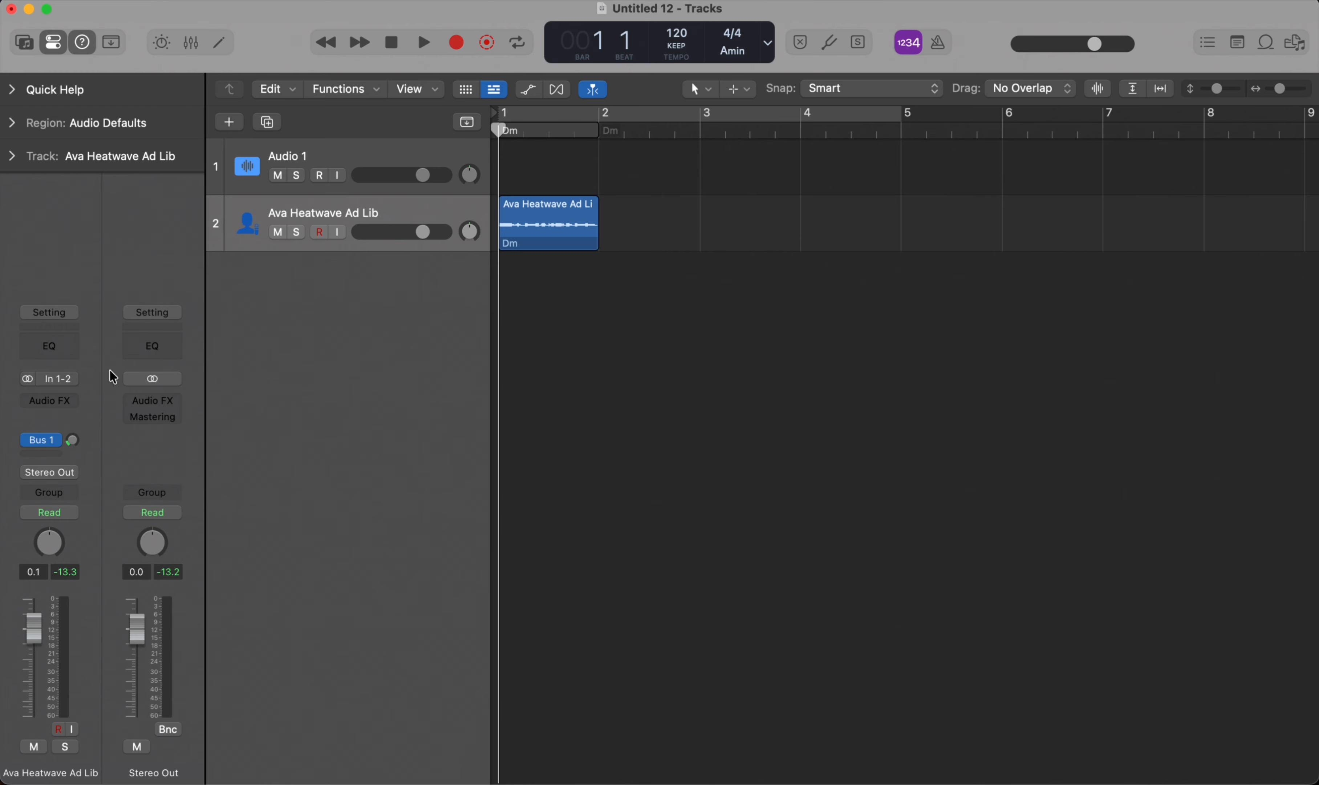
# Check the ad lib send's Bus 1 → Reverb assignment and look through the reverb plug-ins available on the Reverb aux.
pyautogui.click(55, 442)
pyautogui.moveTo(109, 623)
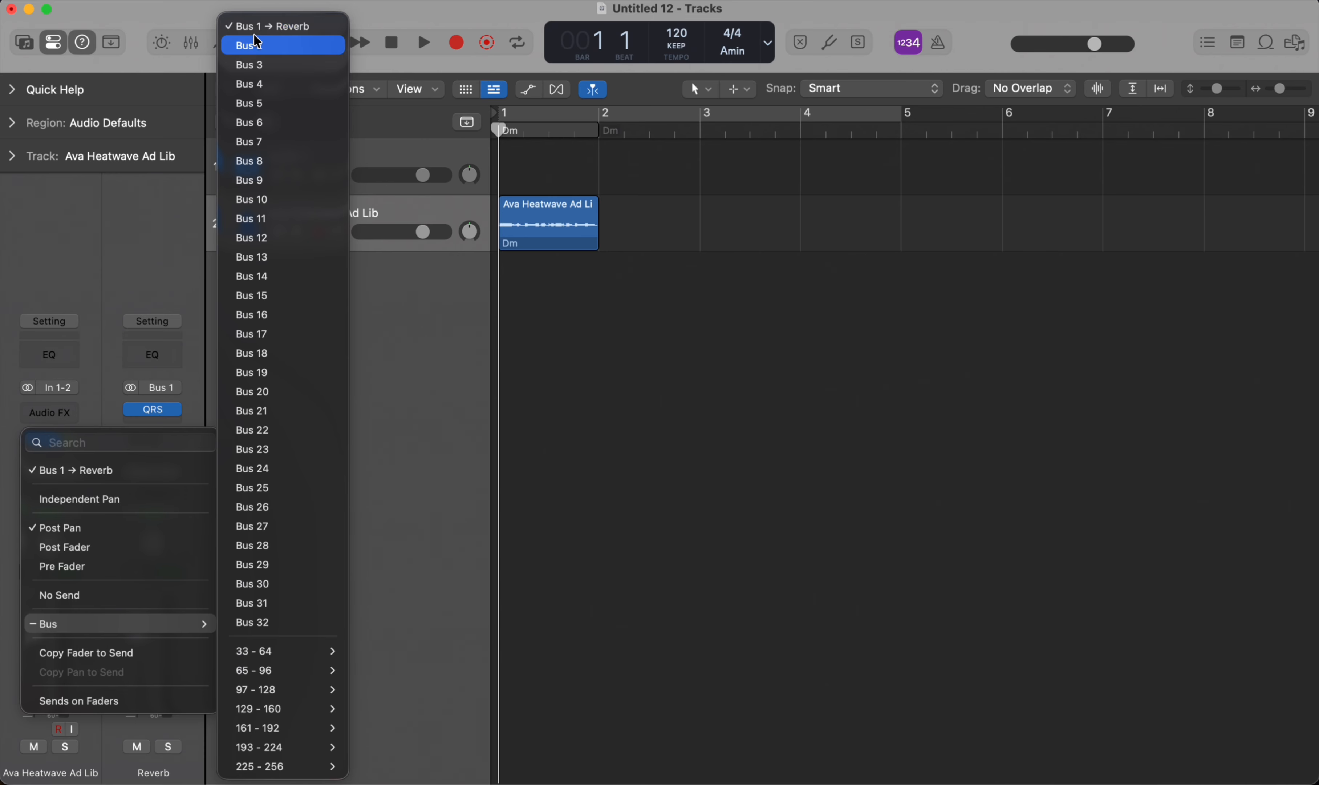
pyautogui.click(267, 26)
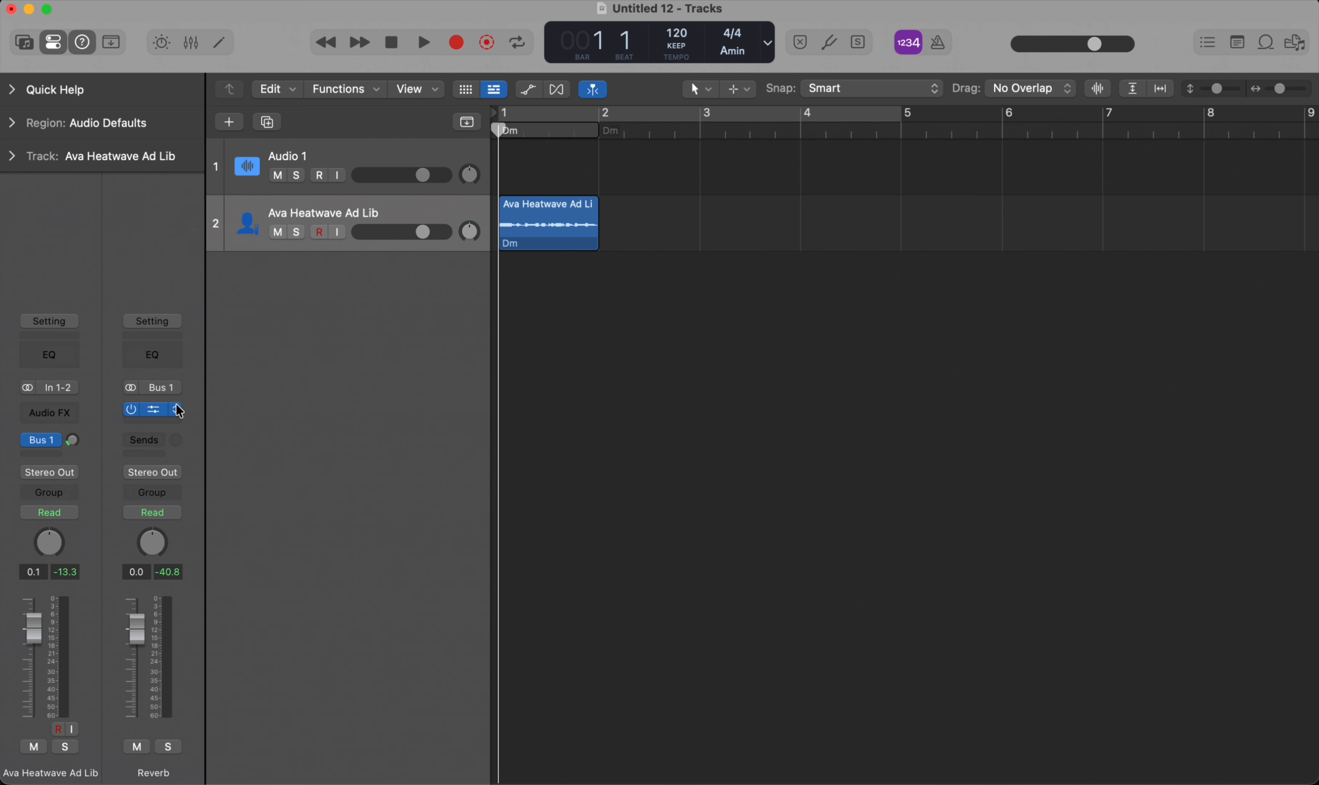
pyautogui.click(178, 410)
pyautogui.moveTo(263, 698)
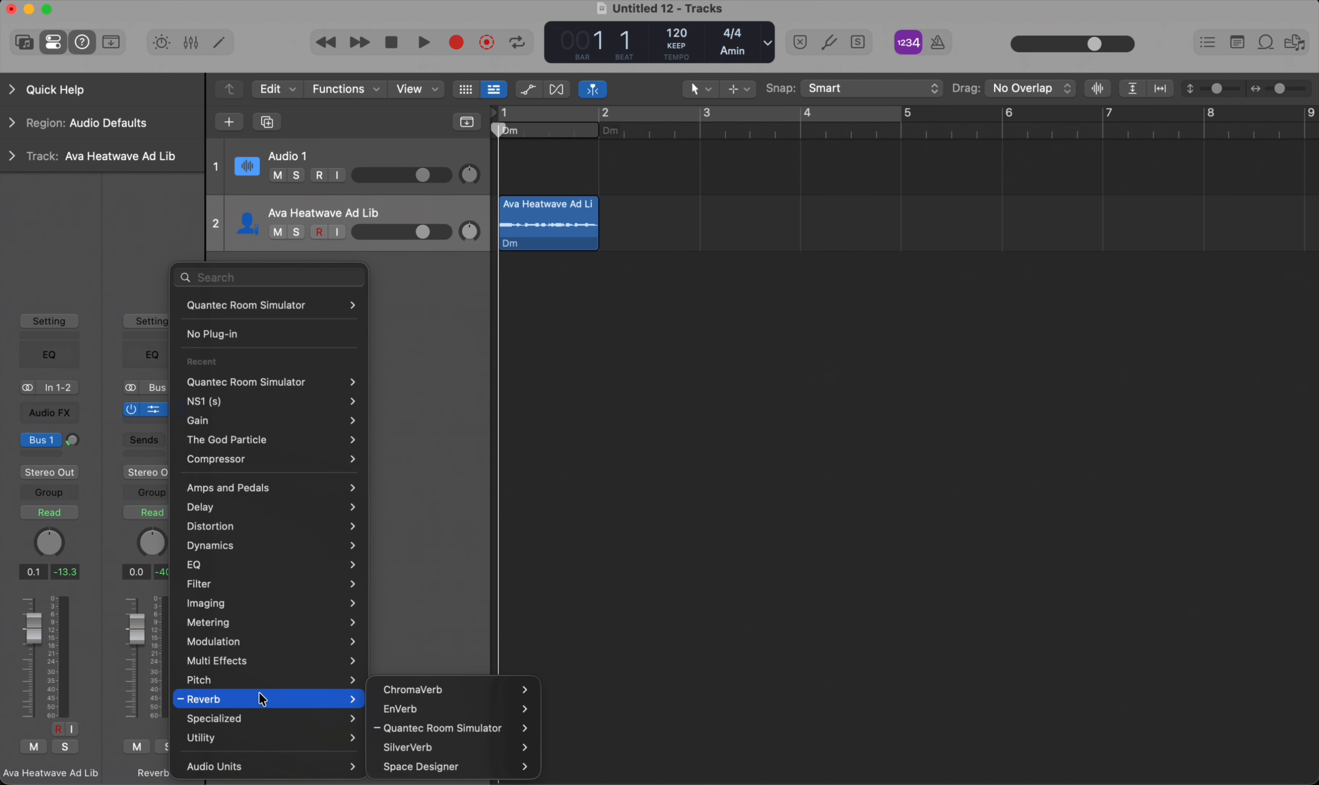
pyautogui.click(423, 729)
pyautogui.moveTo(423, 730); pyautogui.dragTo(488, 735)
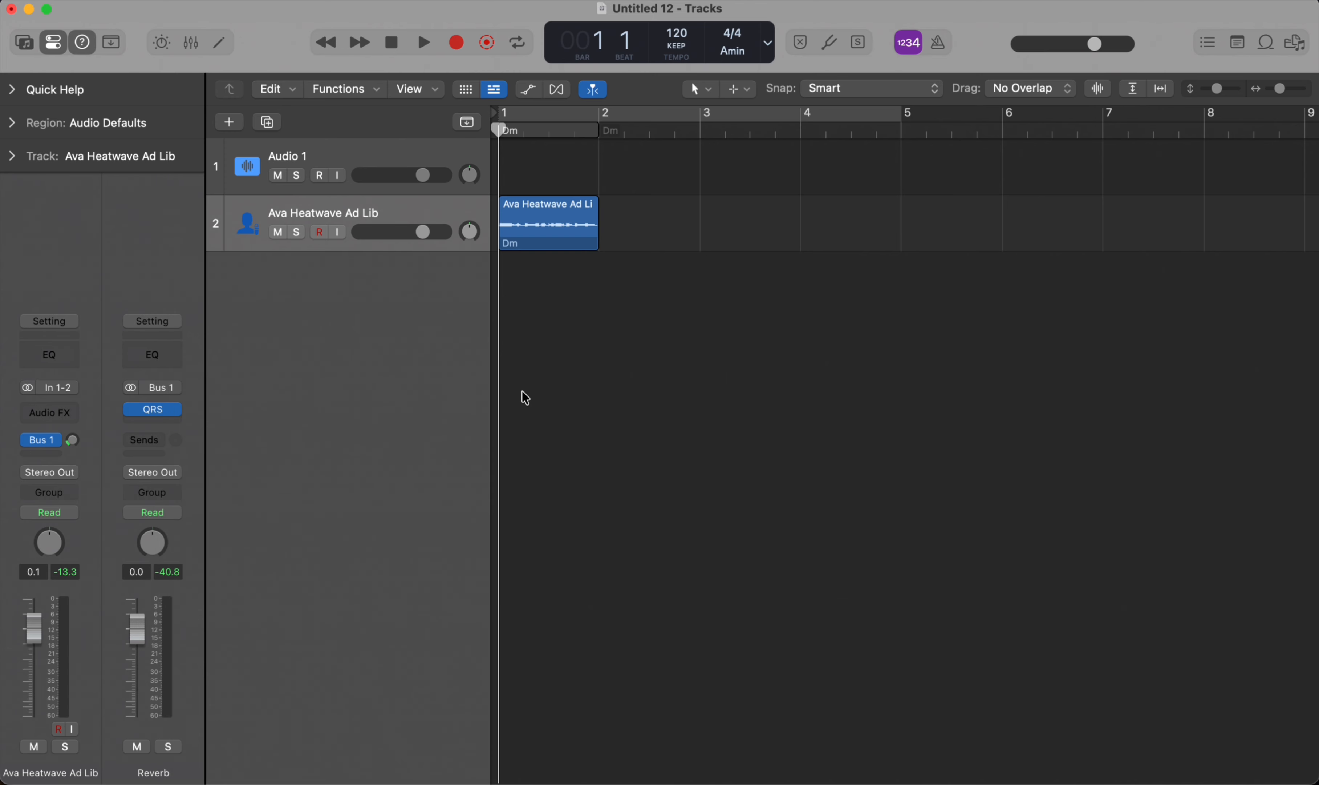
# Open the Quantec Room Simulator on the Reverb aux, set its Reverb Time to 8.00 s and play the ad lib.
pyautogui.click(153, 411)
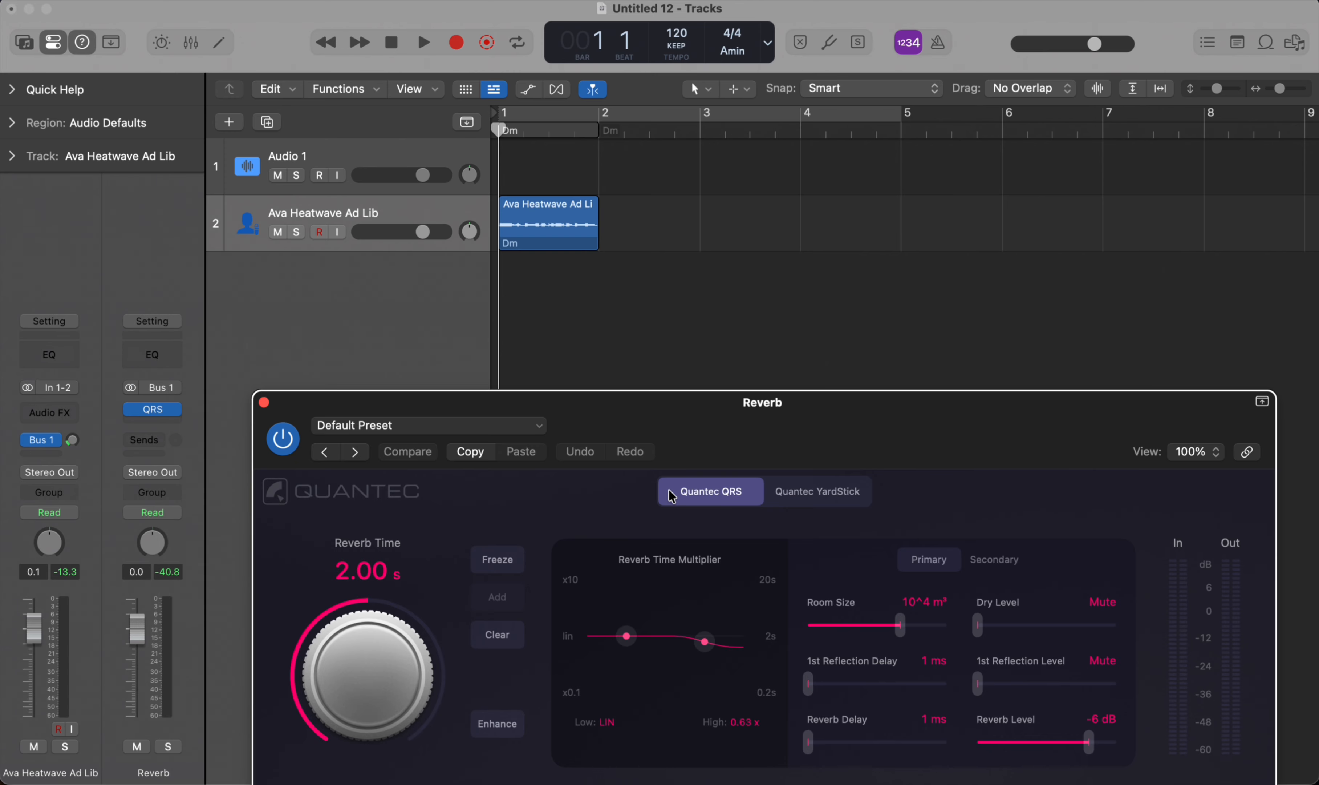
pyautogui.moveTo(697, 417); pyautogui.dragTo(699, 371)
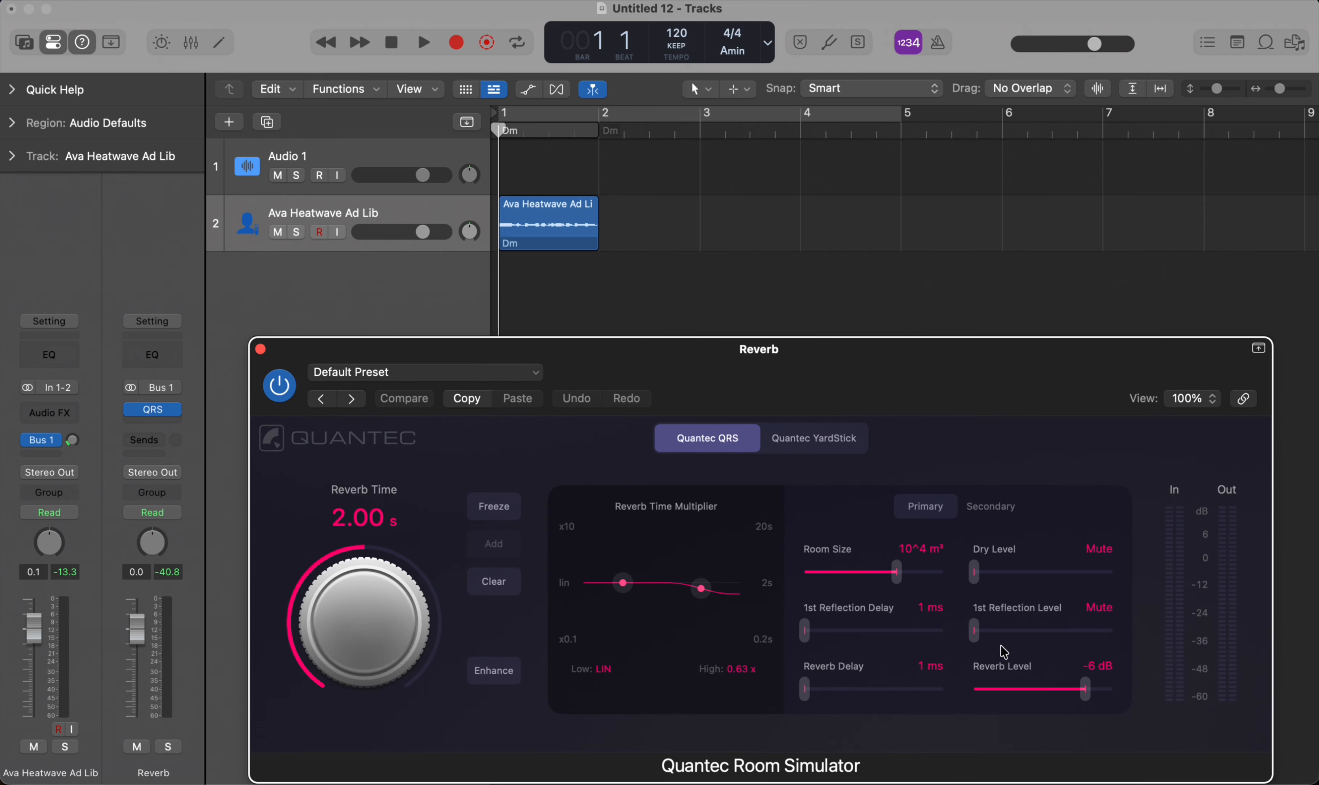
pyautogui.moveTo(365, 636); pyautogui.dragTo(332, 569)
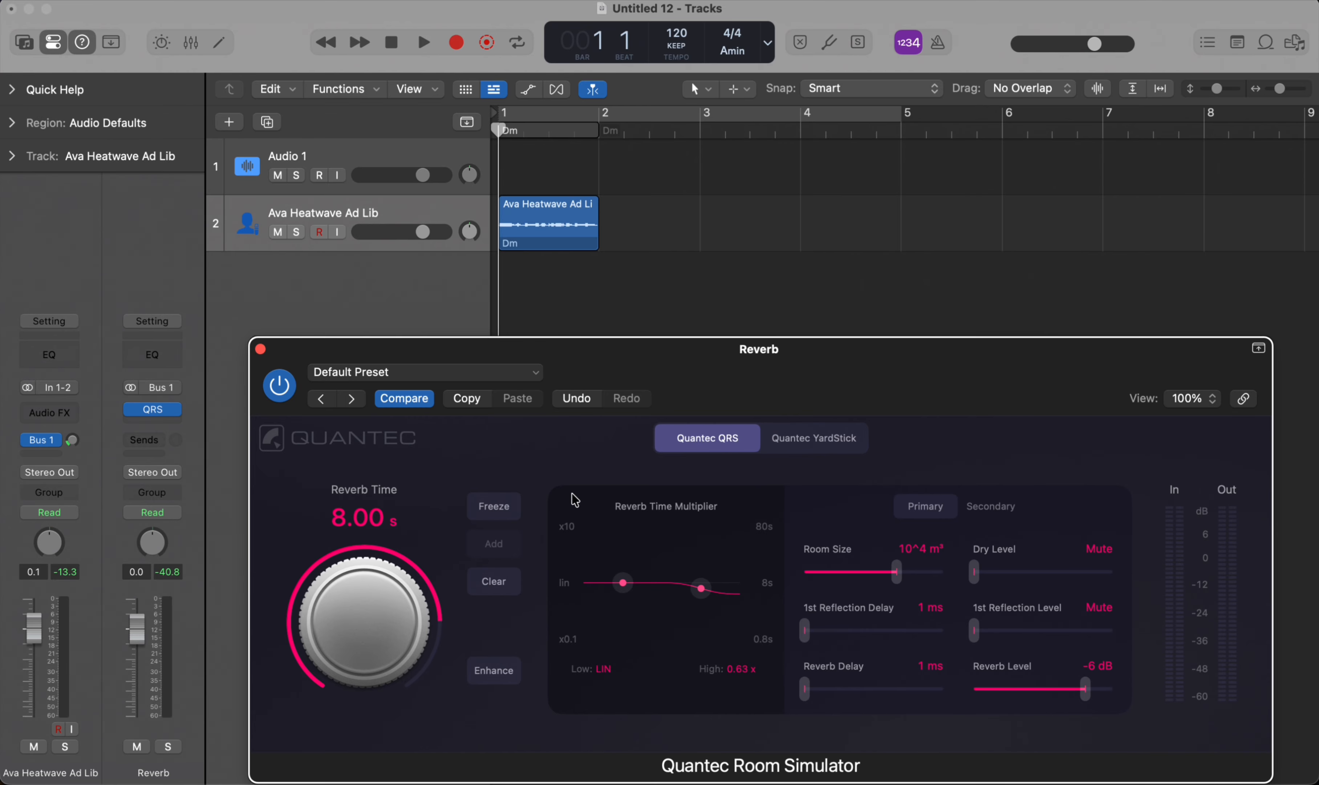
pyautogui.press('space')
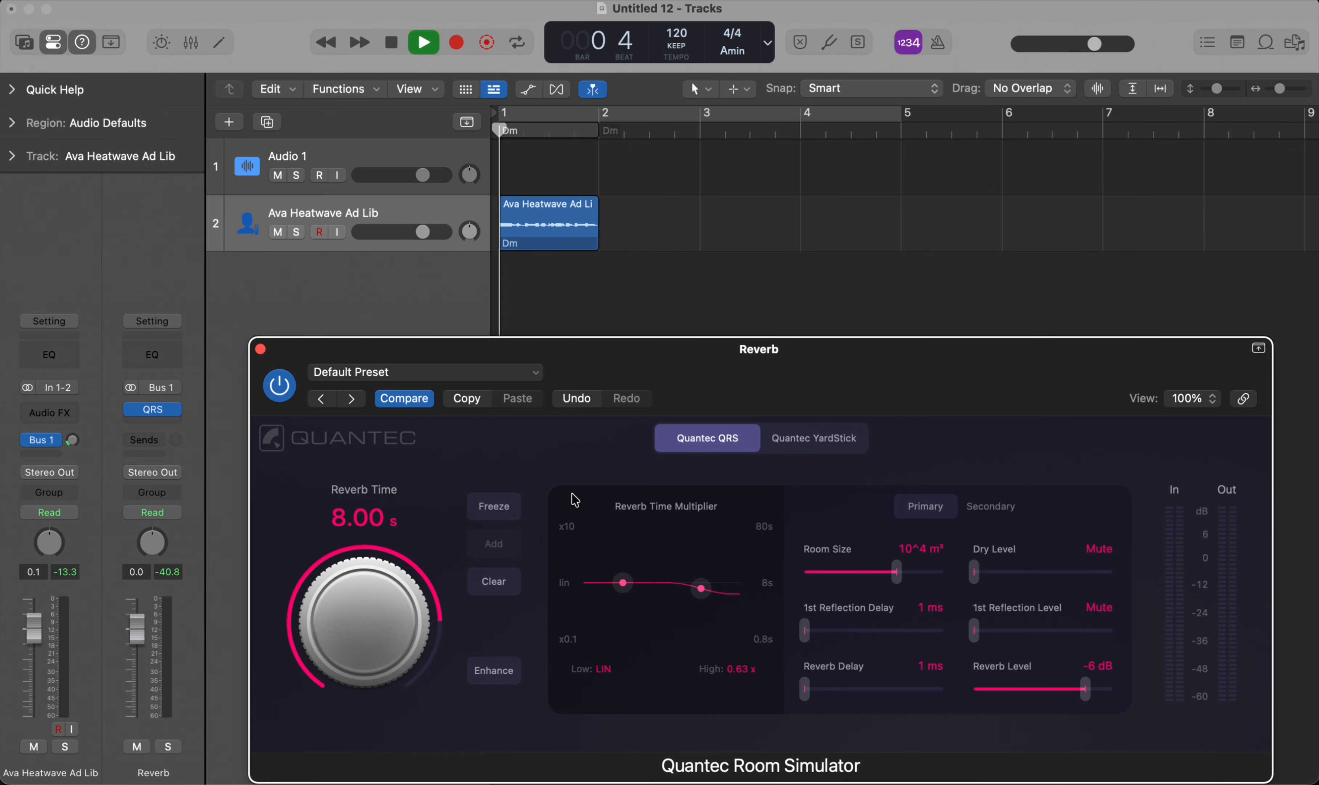
pyautogui.press('space')
# Raise the ad lib track's Bus 1 send to about -11.5 dB and play the region from the start.
pyautogui.click(74, 441)
pyautogui.moveTo(74, 441); pyautogui.dragTo(57, 405)
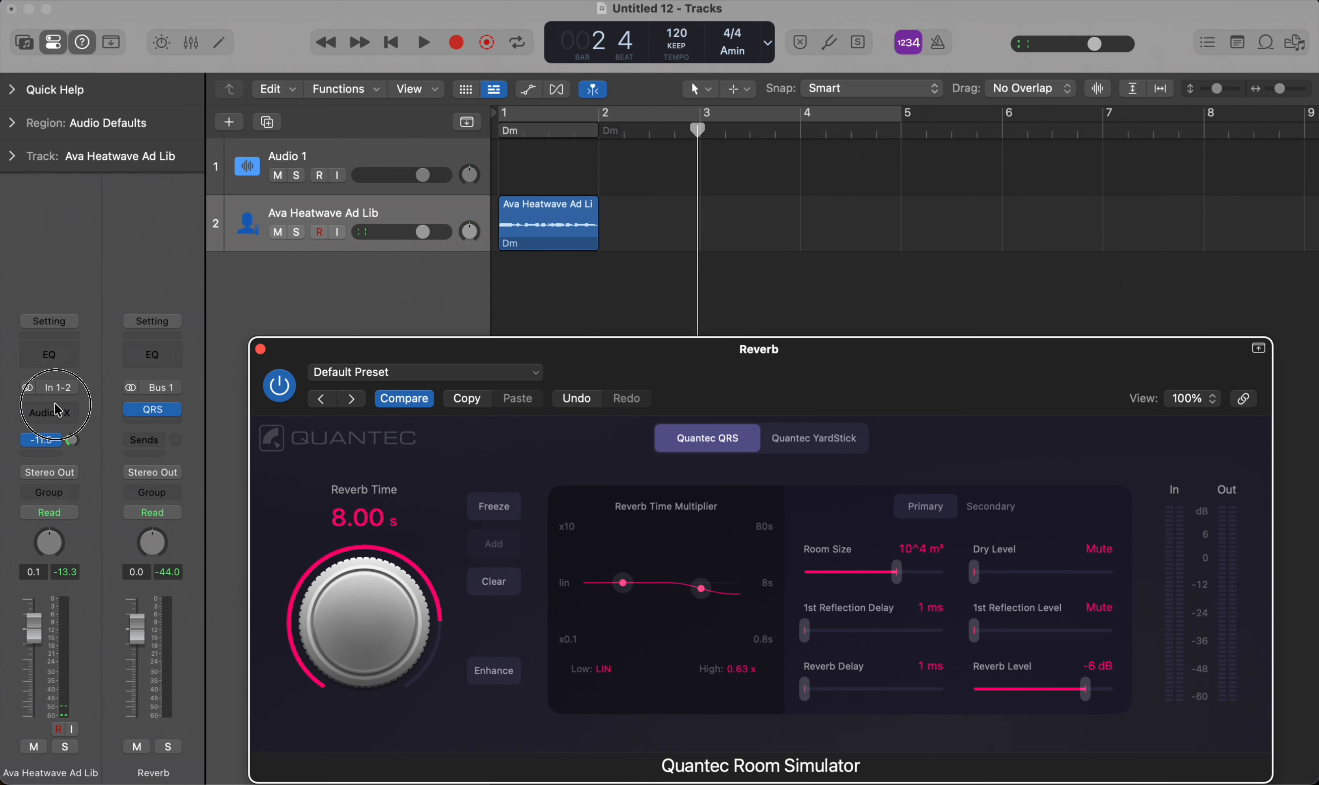
pyautogui.press('Return')
pyautogui.press('space')
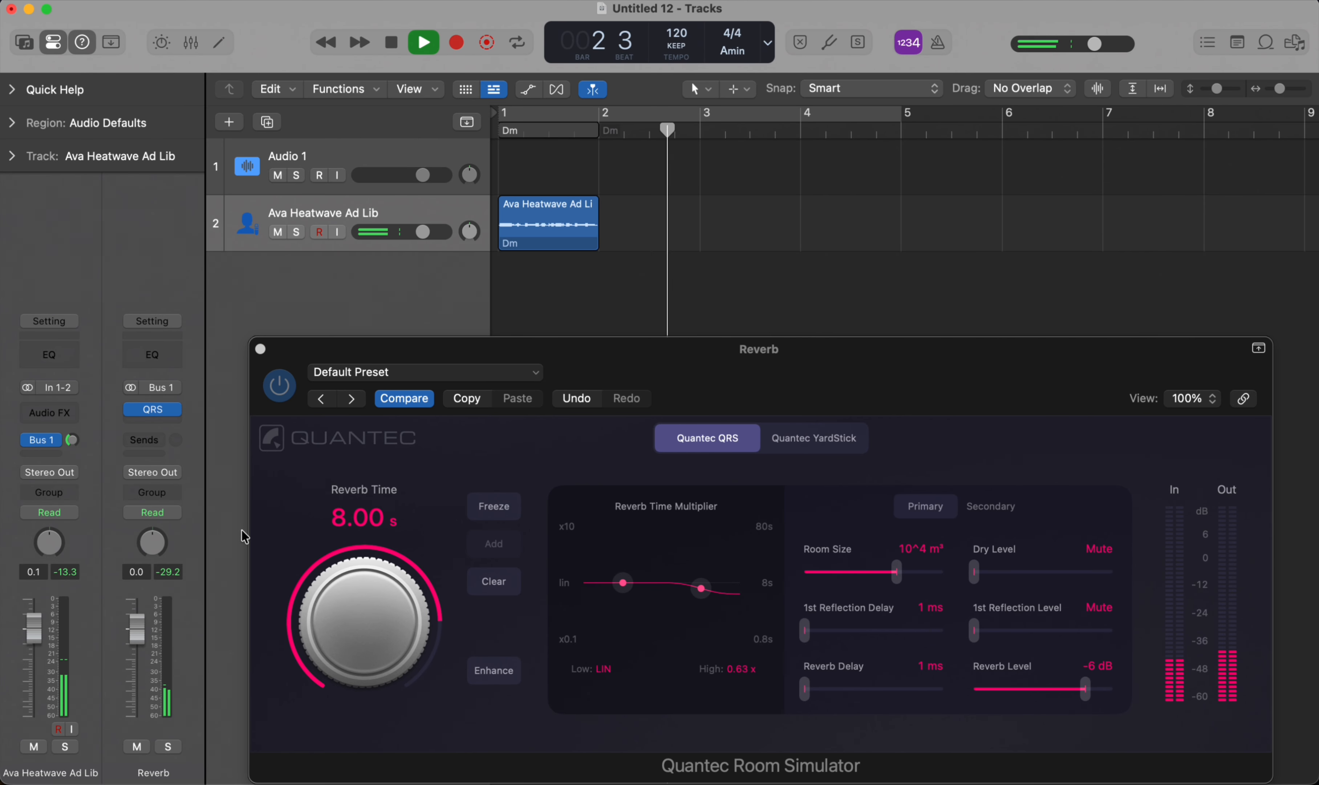
pyautogui.press('space')
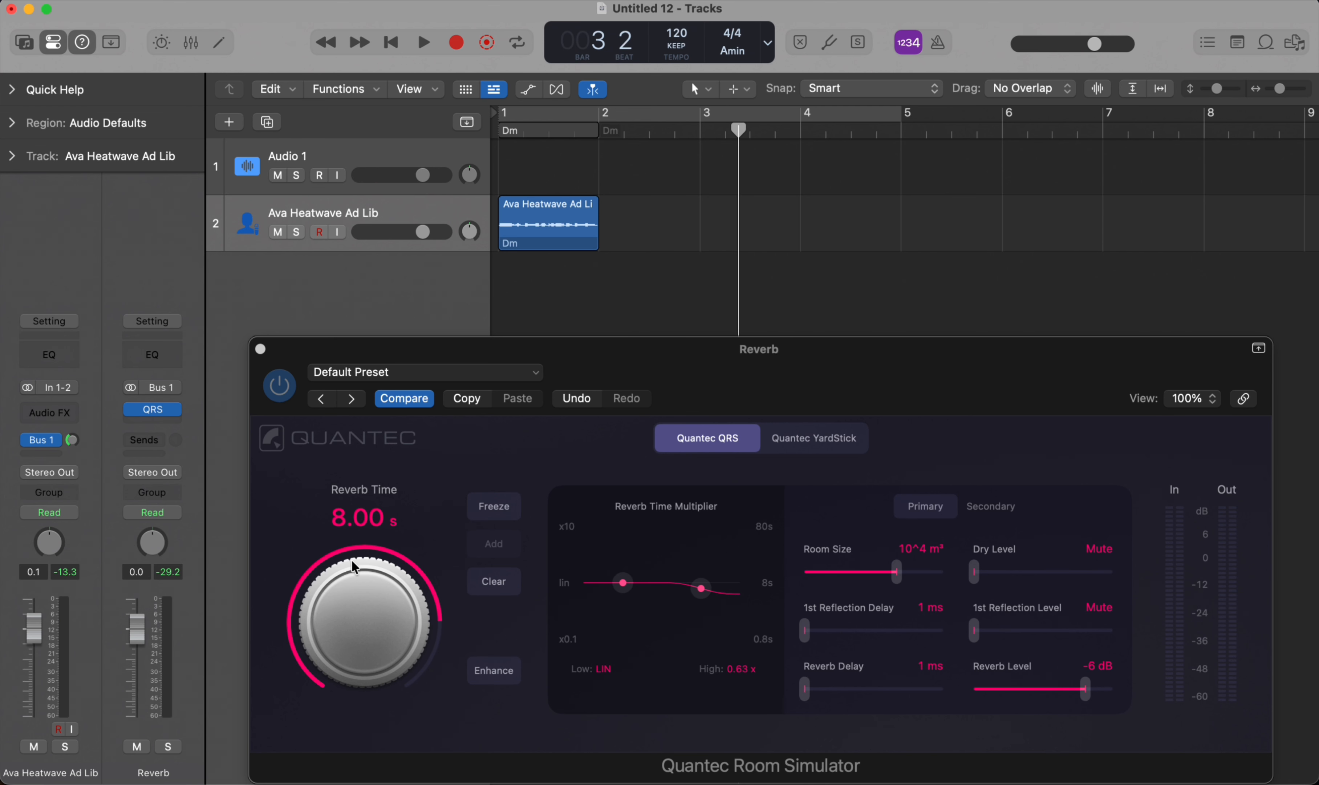
# Set the Quantec Reverb Time to 1.00 s and play the ad lib to hear it.
pyautogui.moveTo(355, 567); pyautogui.dragTo(368, 707)
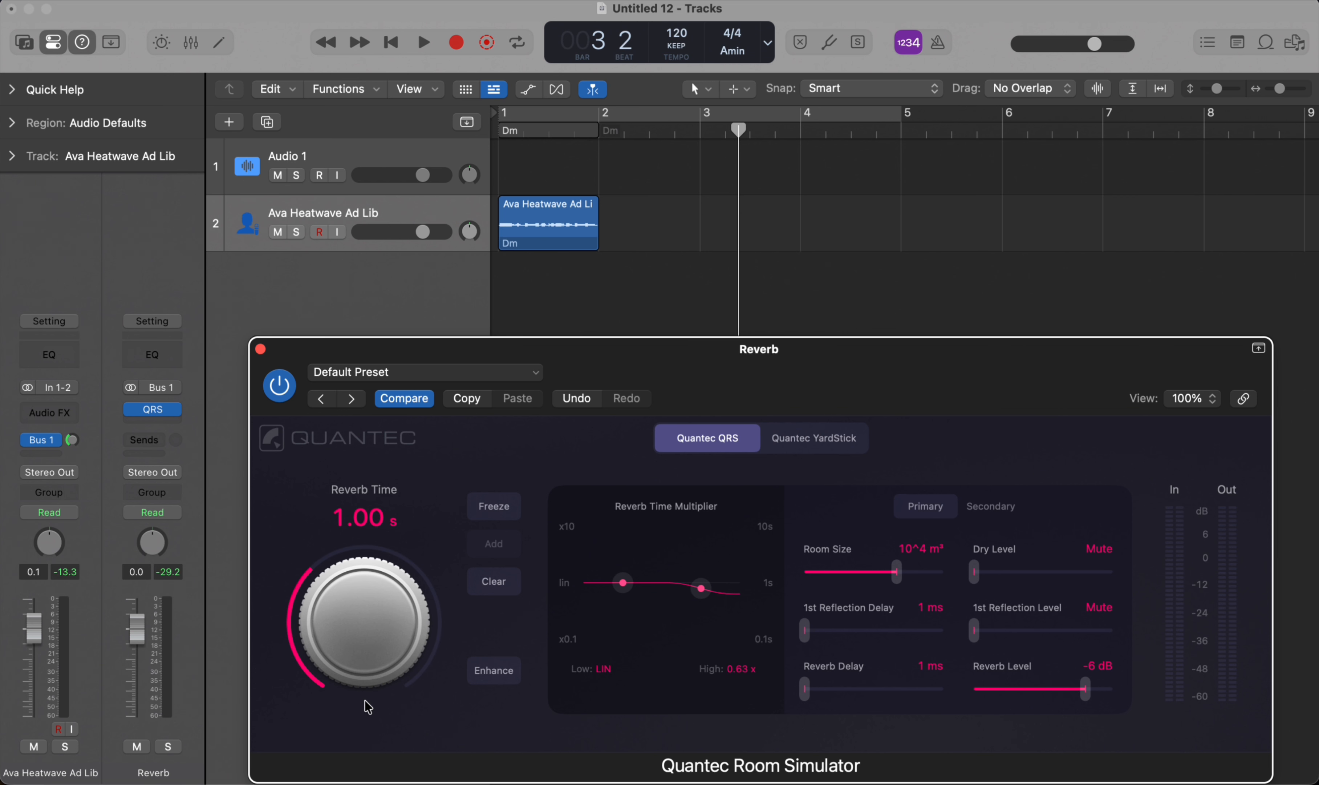
pyautogui.press('space')
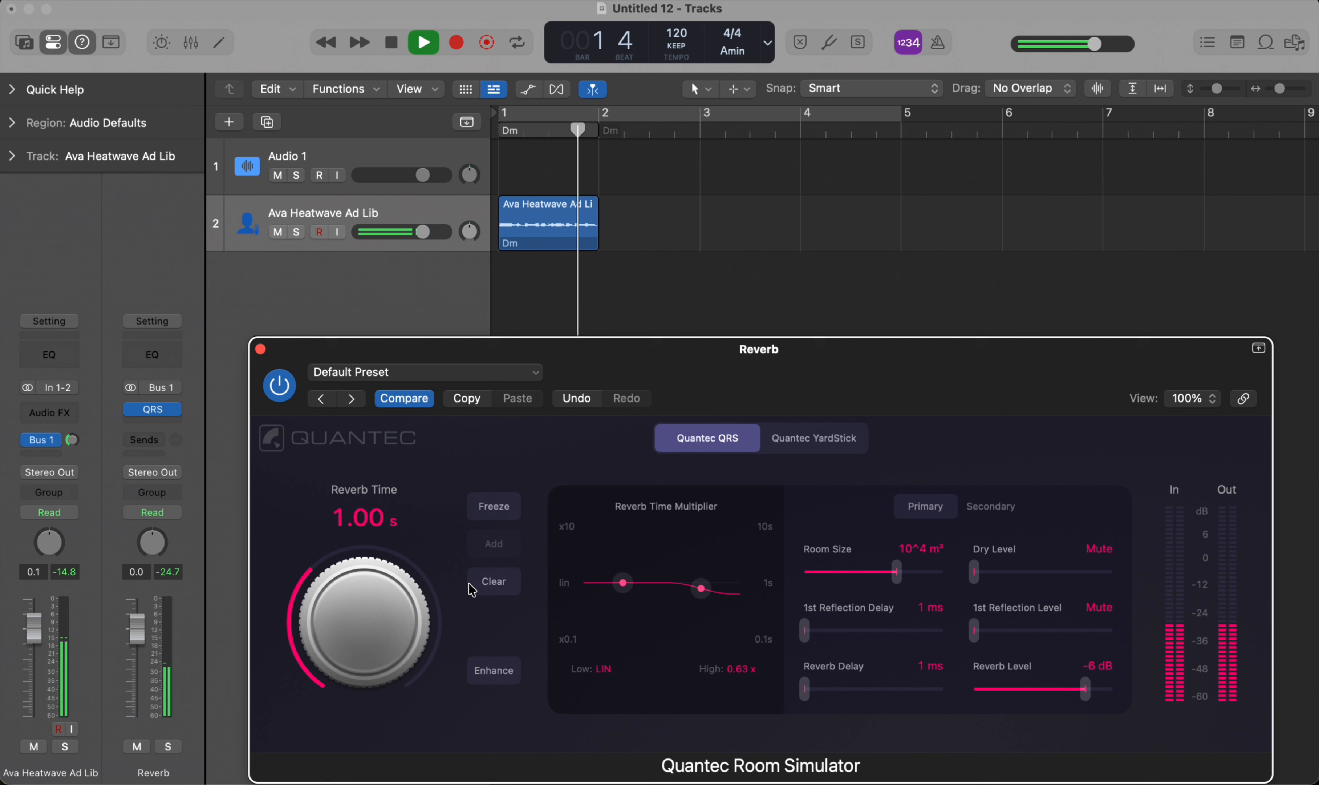
pyautogui.press('space')
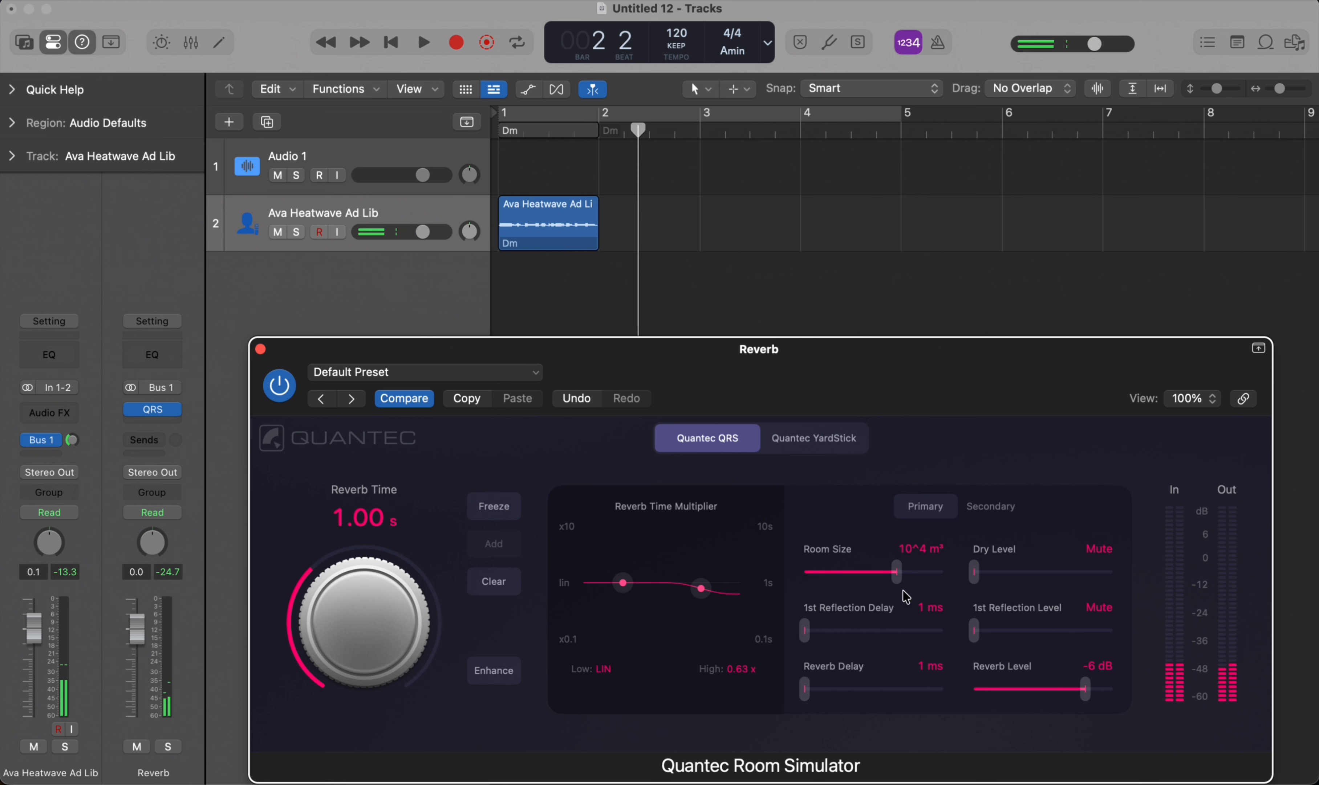
# Set the 1st Reflection Delay to 85 ms and the Reverb Delay to 46 ms, and play the ad lib from the start.
pyautogui.moveTo(803, 638); pyautogui.dragTo(863, 637)
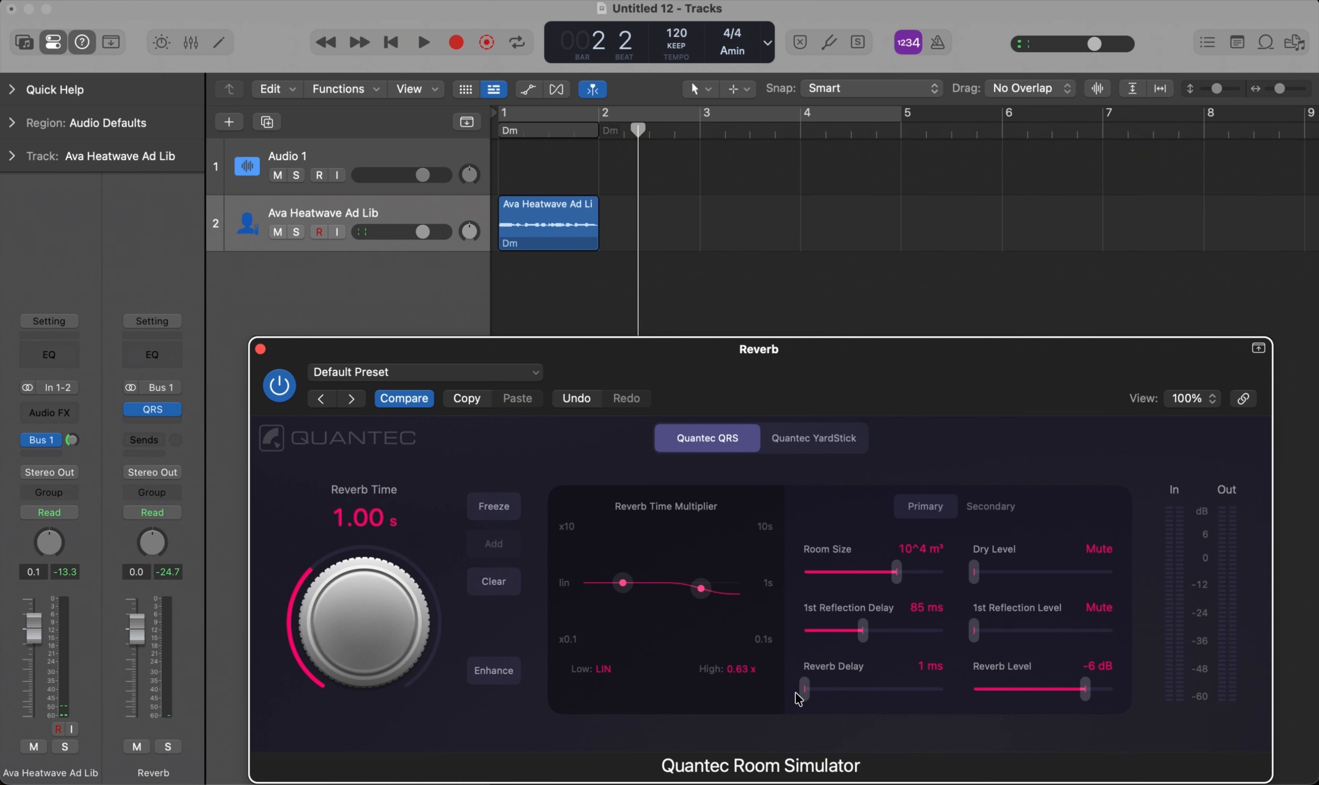
pyautogui.moveTo(843, 693); pyautogui.dragTo(862, 690)
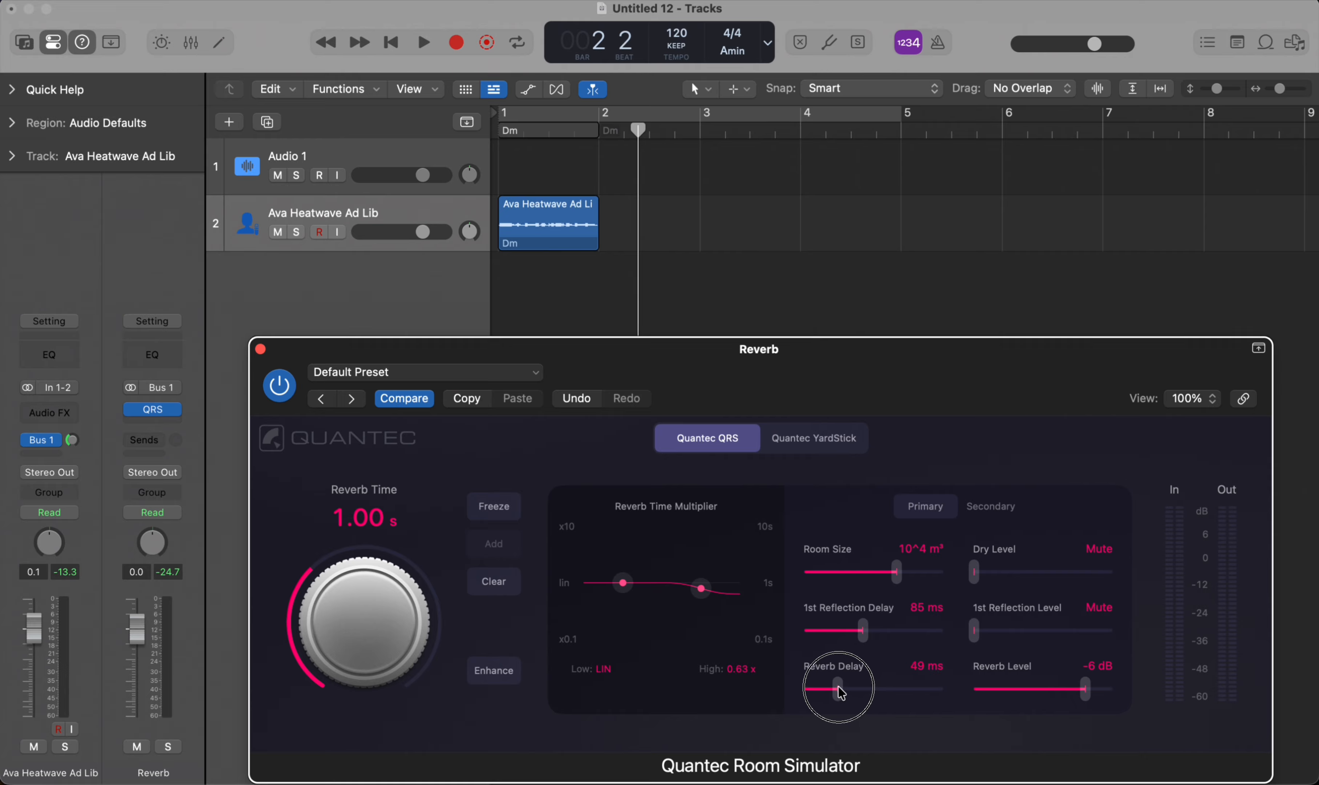
pyautogui.press('Return')
pyautogui.press('space')
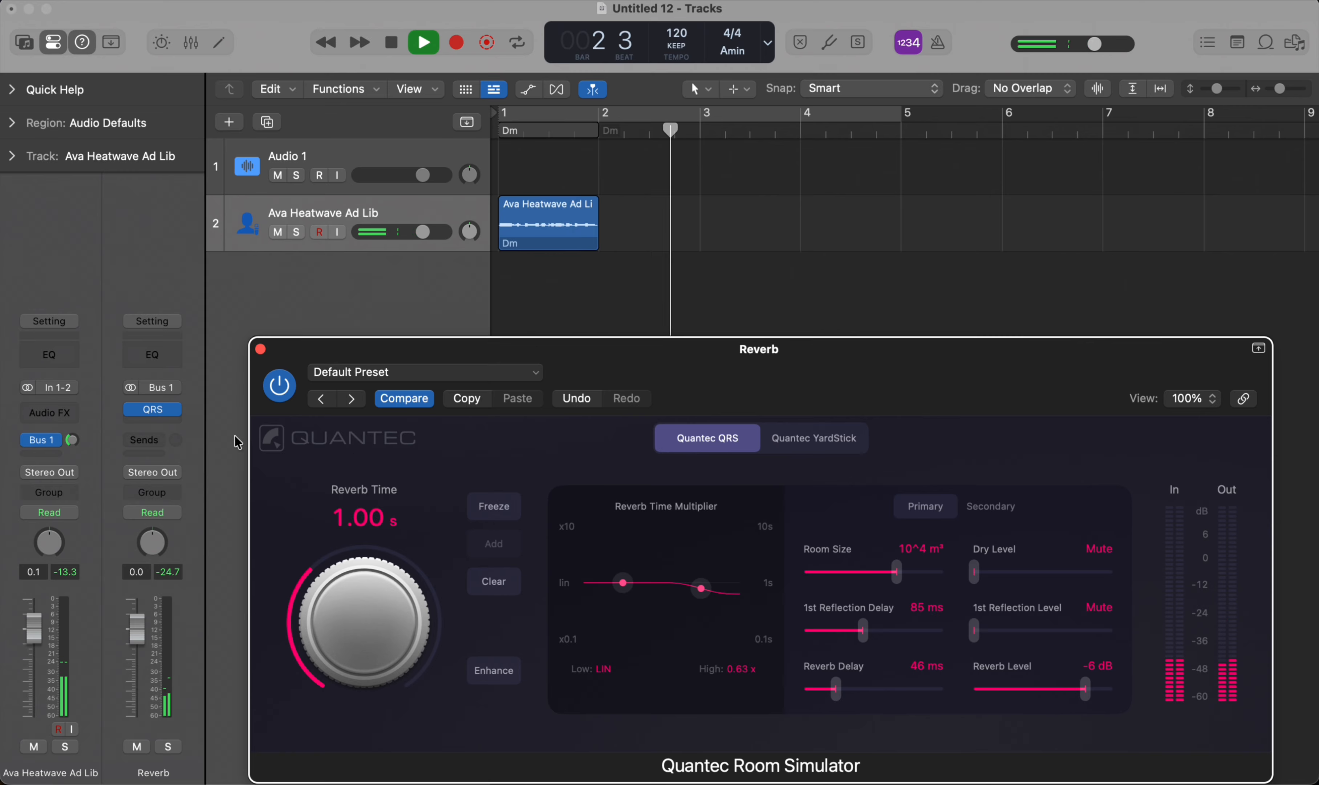
# Set the Quantec Reverb Time to 7.10 s and restart playback of the ad lib.
pyautogui.moveTo(366, 627); pyautogui.dragTo(382, 529)
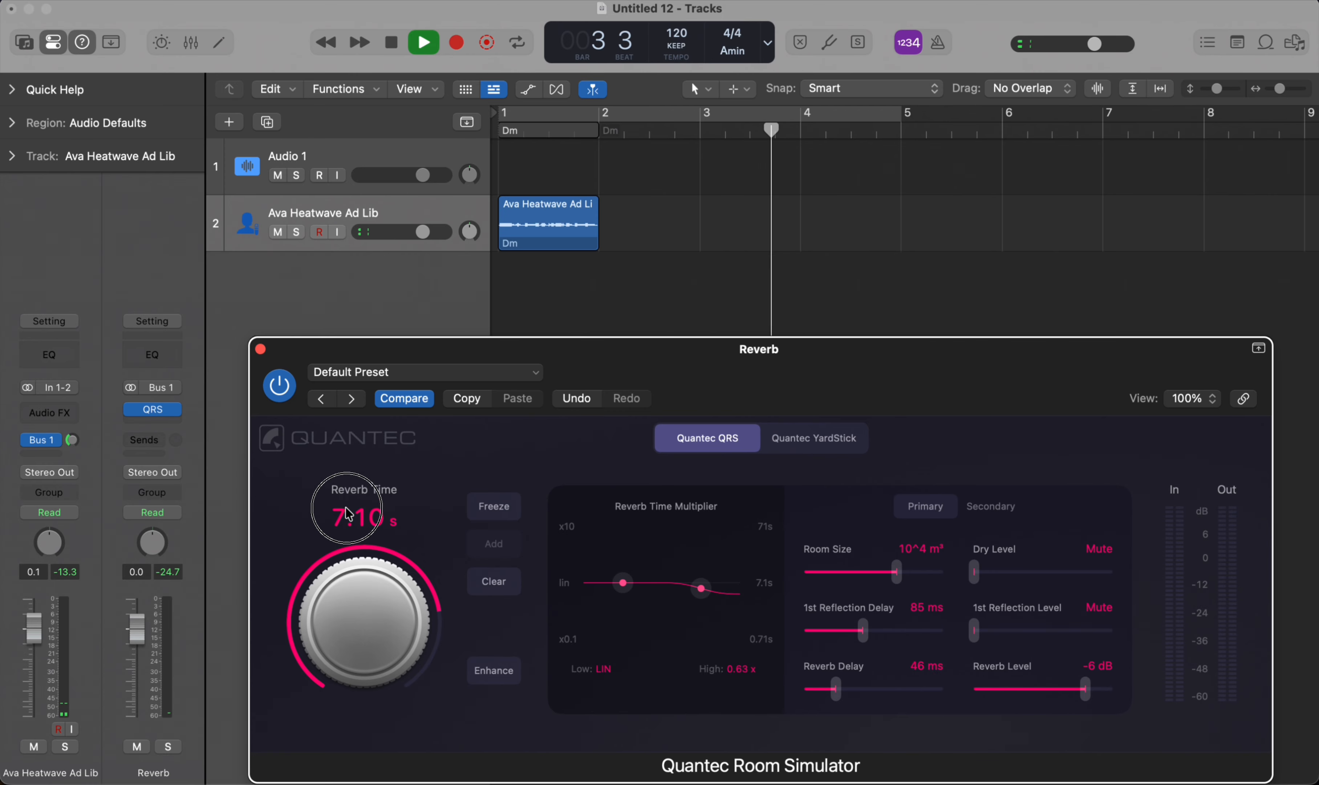
pyautogui.press('space')
pyautogui.press('space')
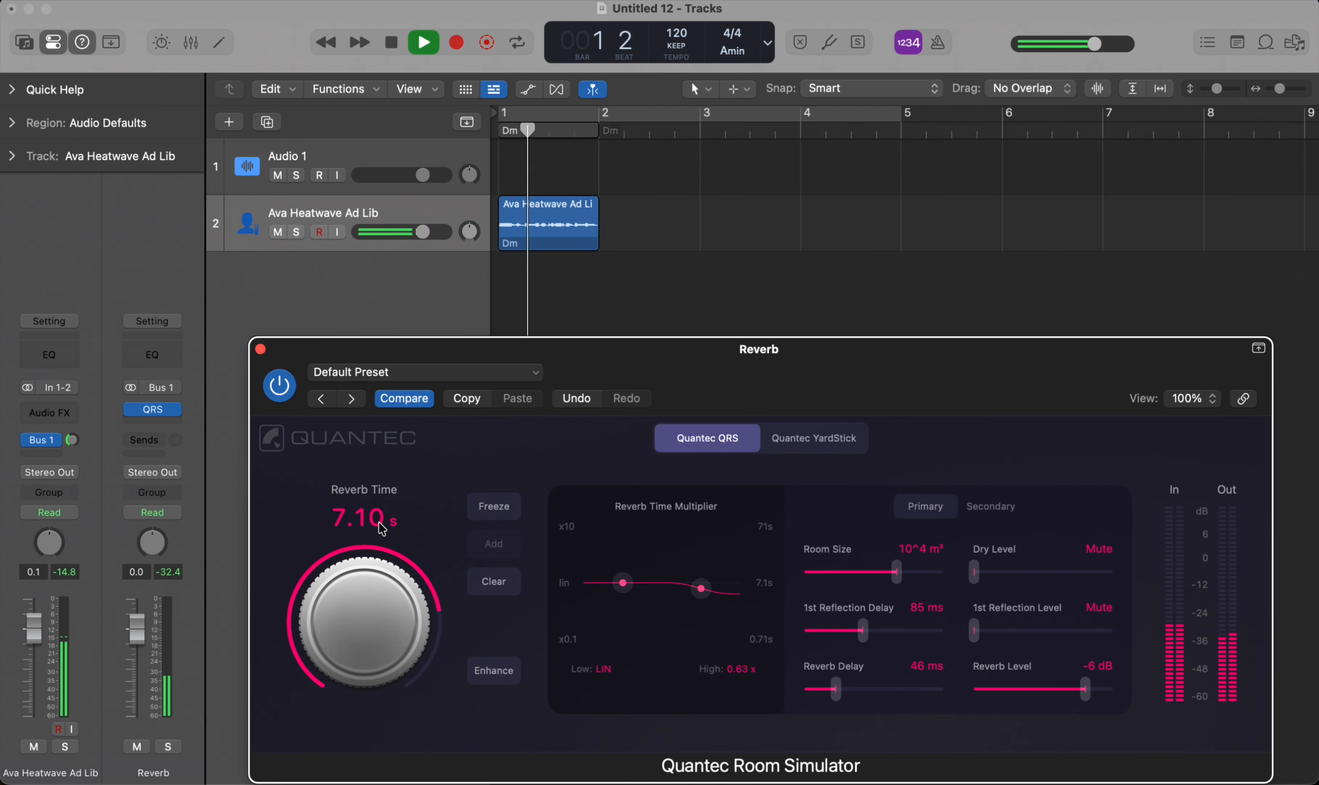
# Turn on Enhance in the Quantec plug-in during playback, and stop with the playhead back at the start.
pyautogui.click(484, 675)
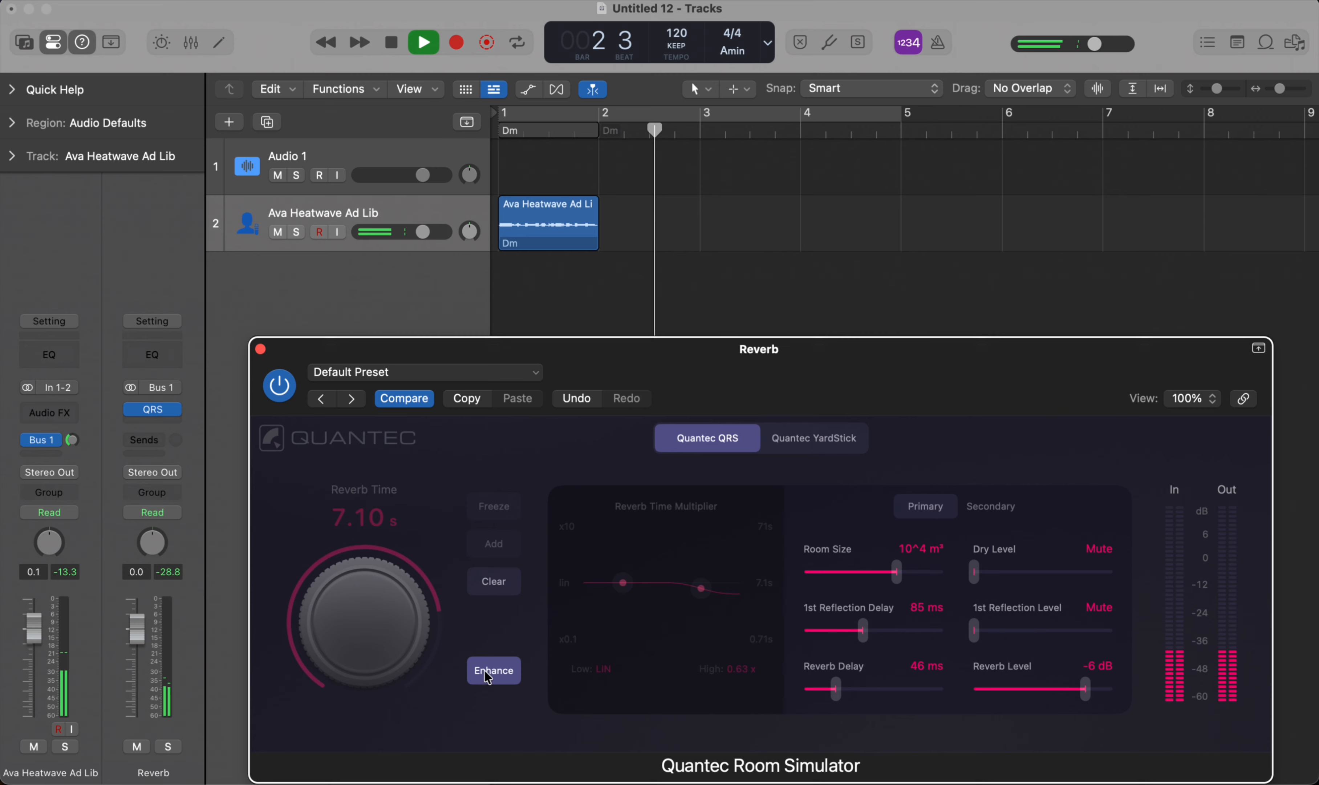
pyautogui.press('space')
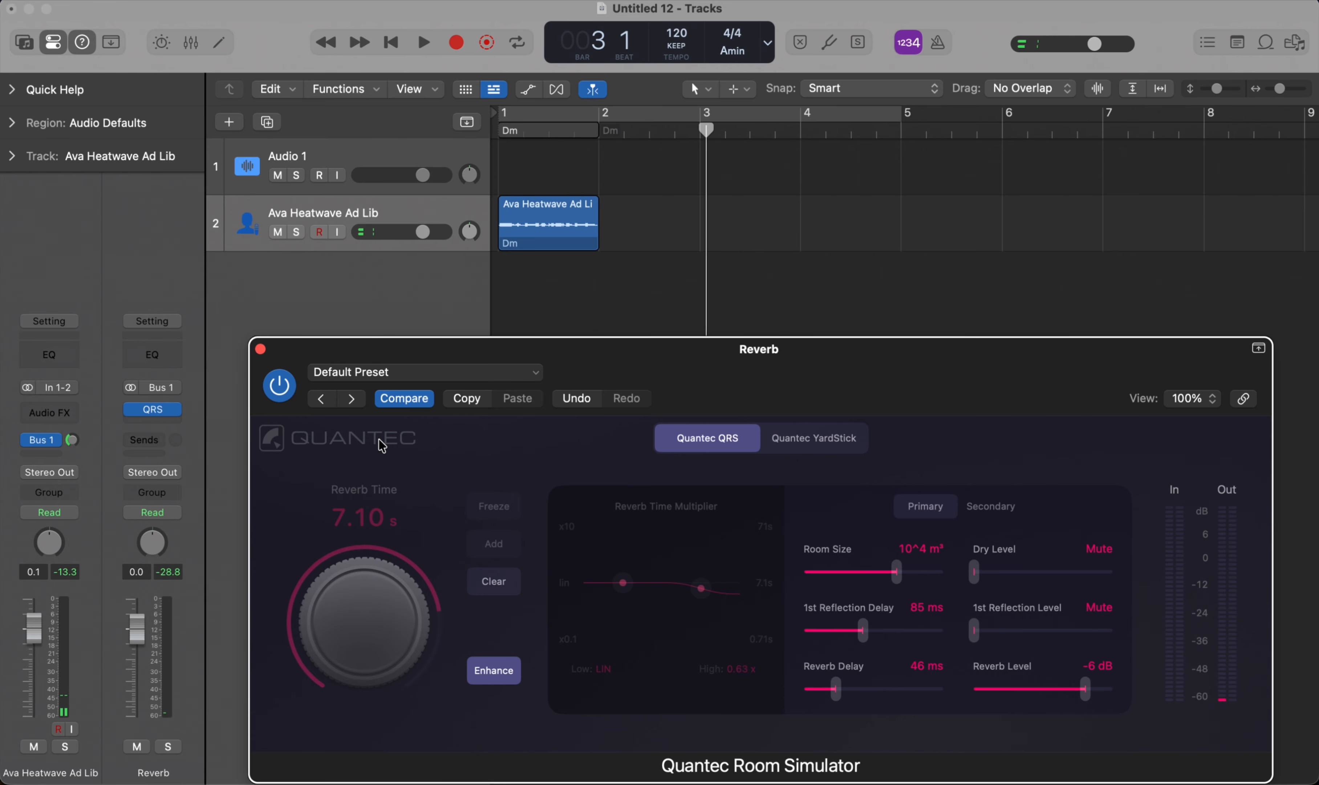
pyautogui.press('Return')
# Close the Quantec Room Simulator window and select the ad lib track with its region.
pyautogui.click(261, 350)
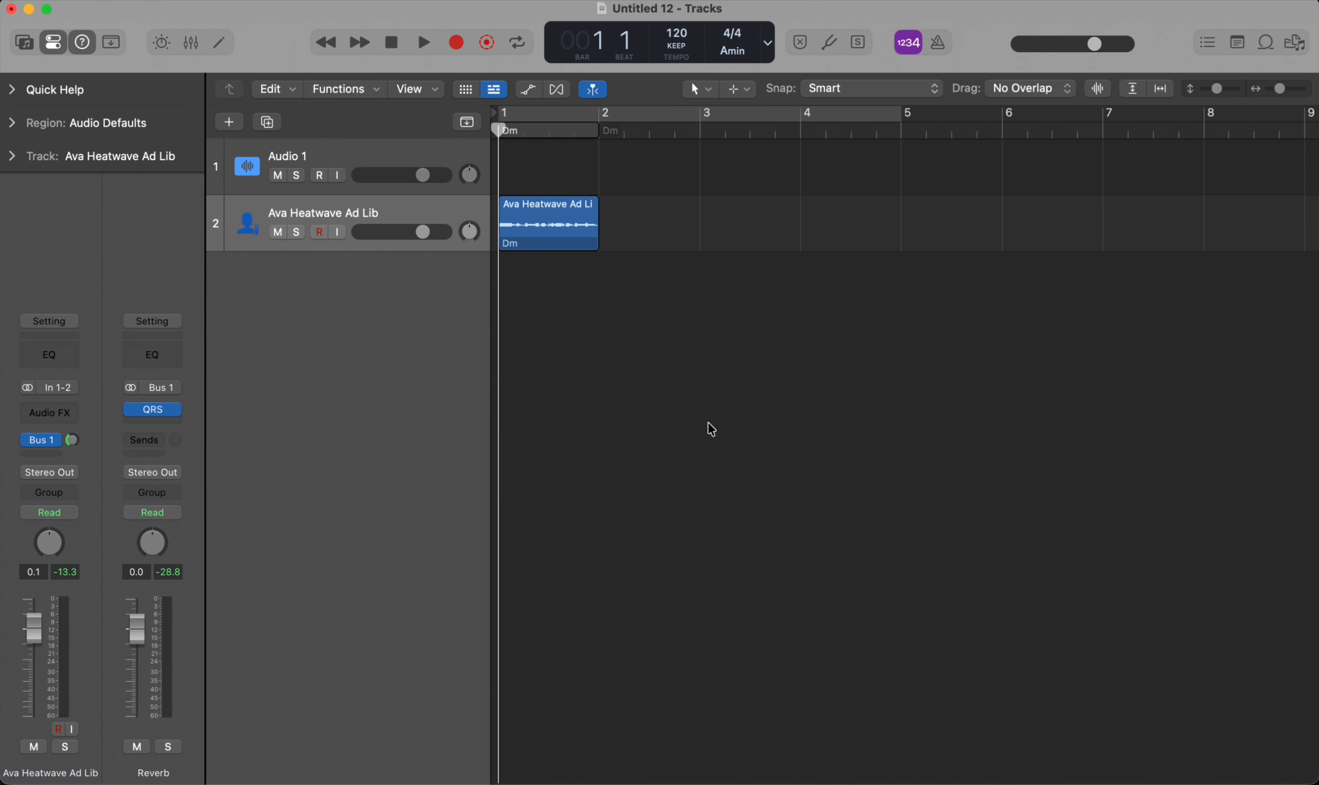
pyautogui.click(435, 214)
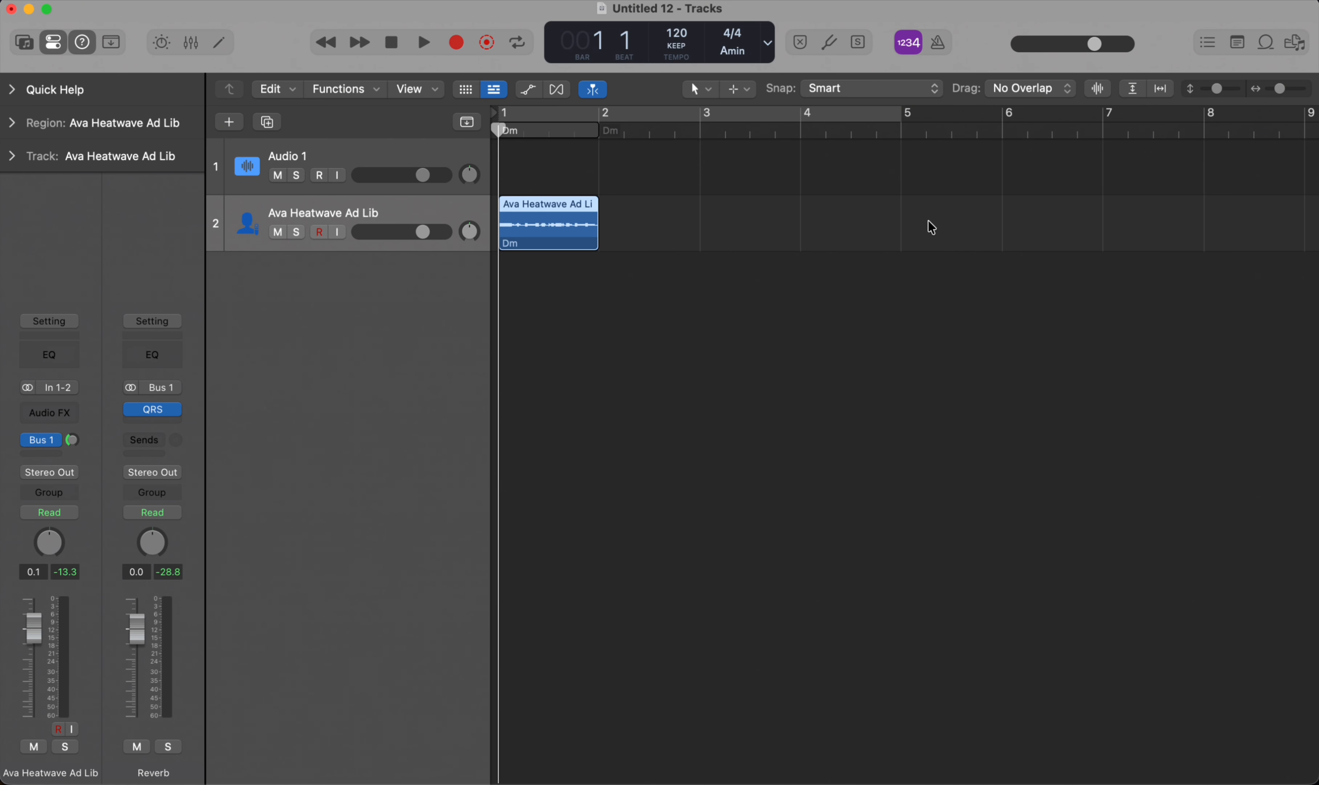